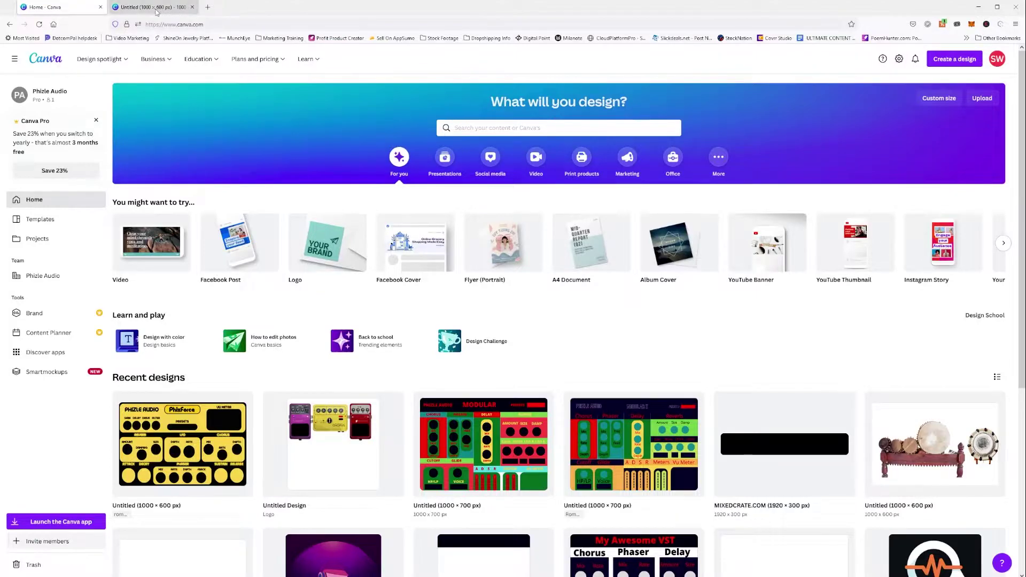
Step: Switch to the open 1000 × 600 px design, unlock page 1, and shift the header panel and title slightly up and left
left_click(155, 7)
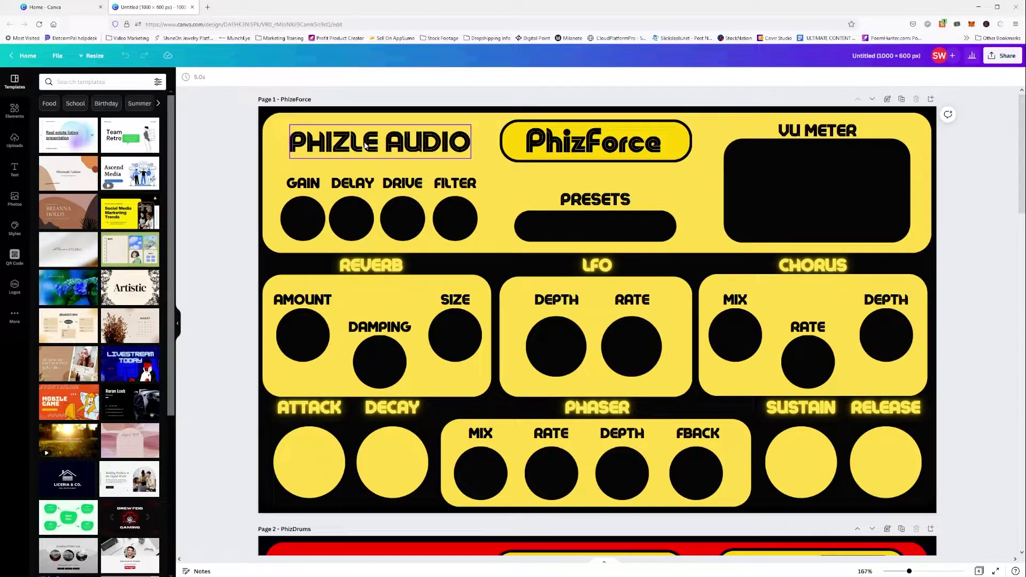
left_click(444, 127)
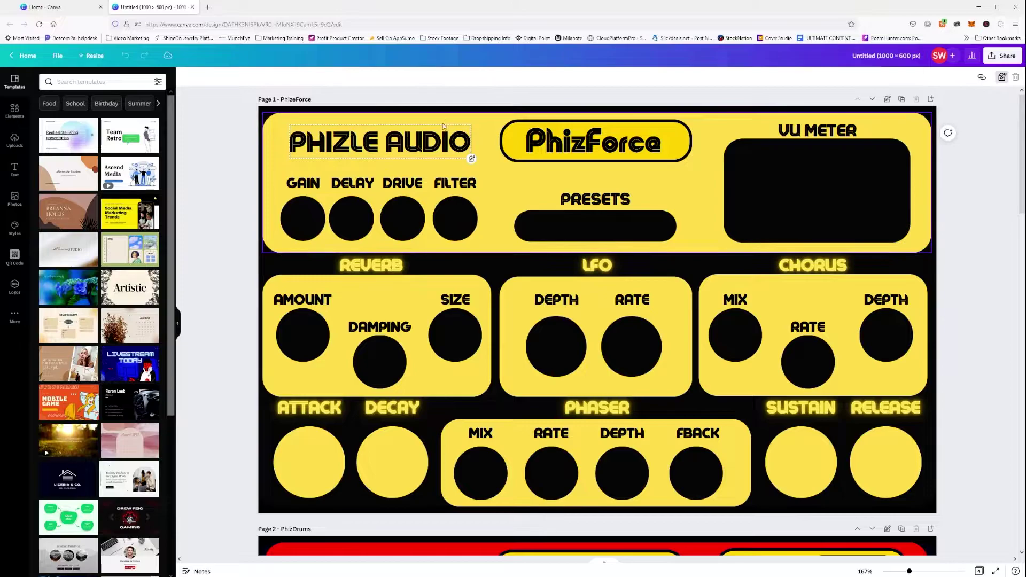
left_click(887, 100)
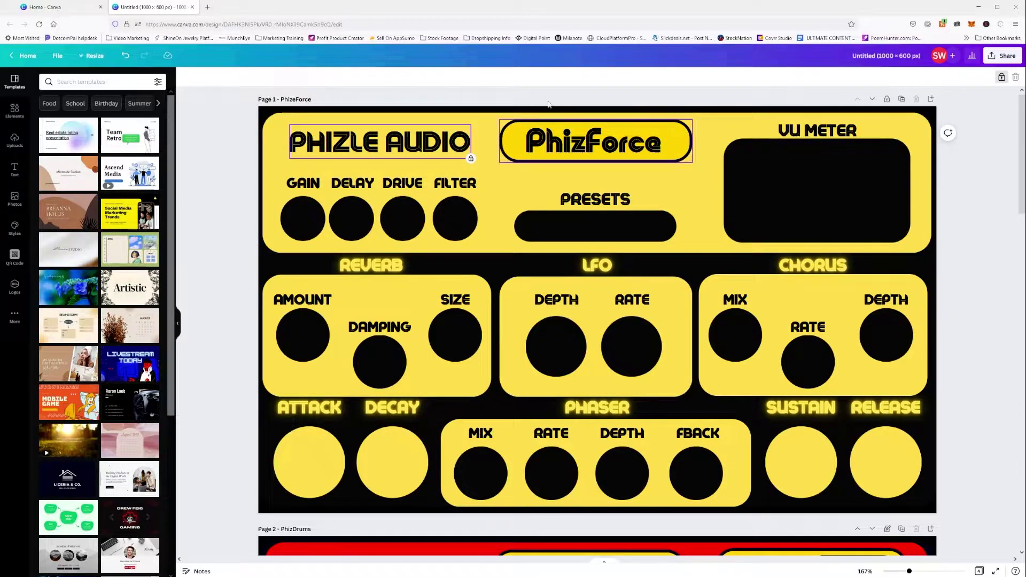
left_click_drag(385, 139, 465, 136)
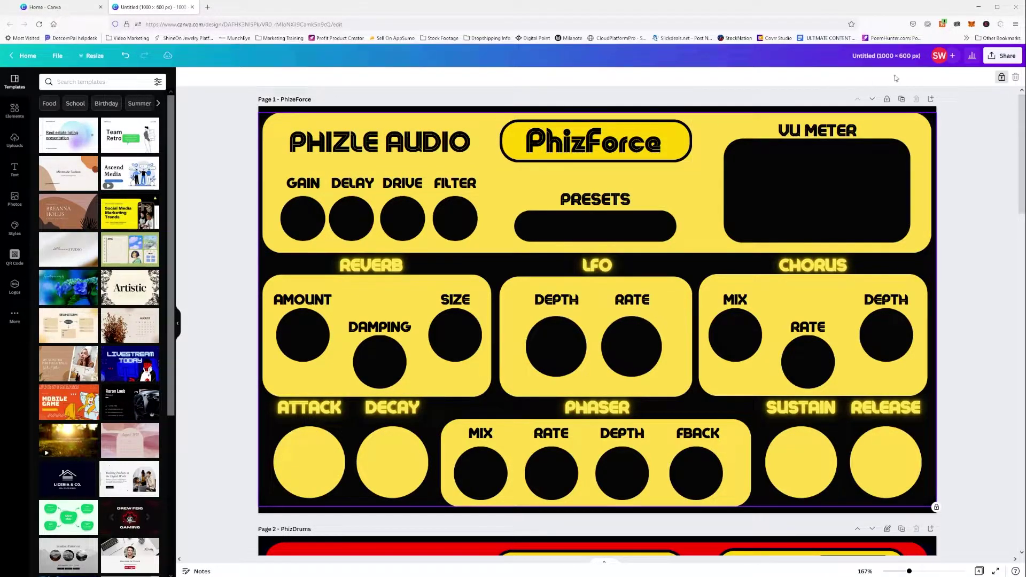
left_click(888, 100)
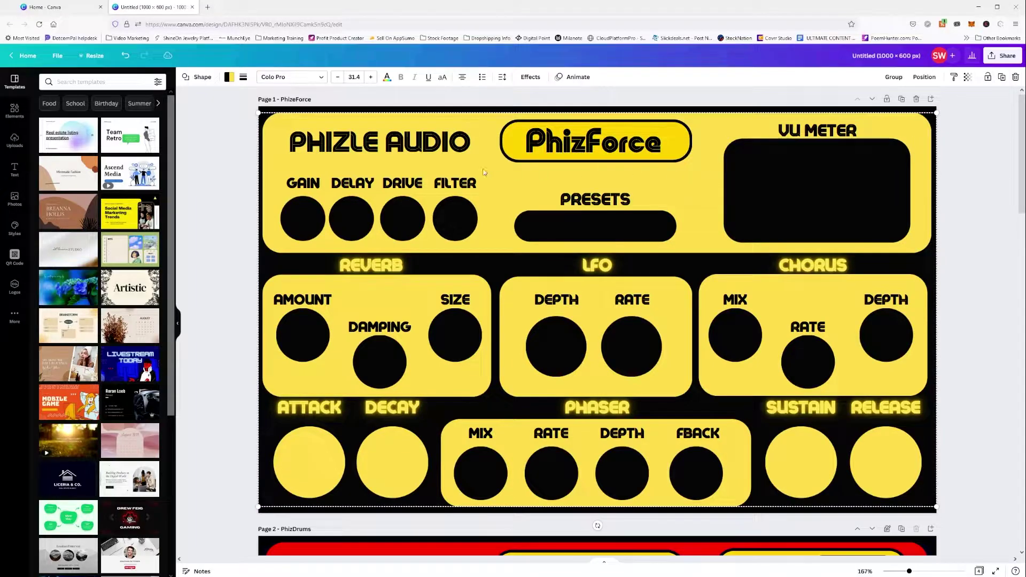
left_click_drag(411, 149, 367, 149)
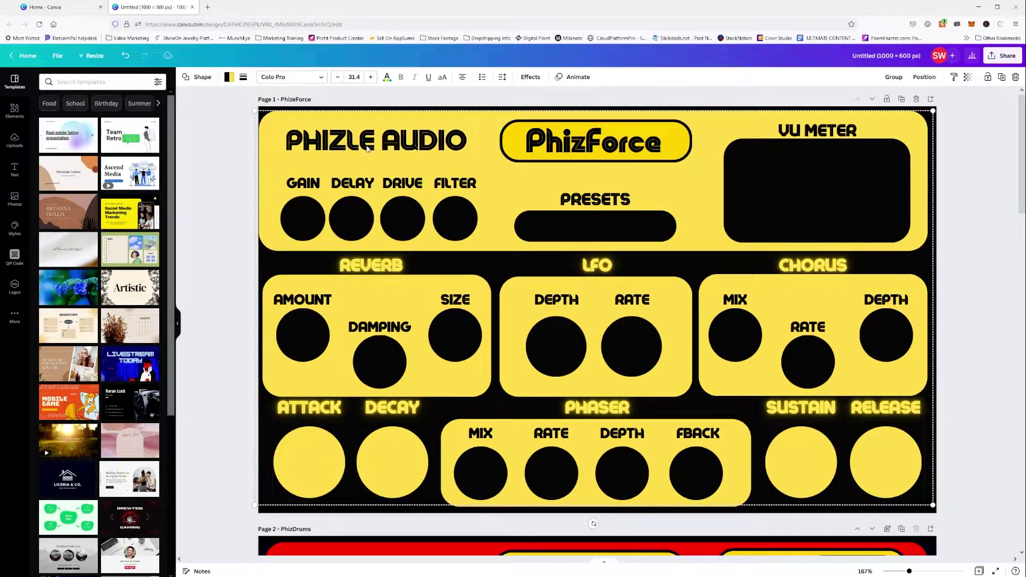
Step: Try moving the PHIZLE AUDIO title and the yellow header panel on page 1, and undo the moves
left_click(416, 141)
mouse_move(417, 142)
left_mouse_down()
mouse_move(339, 105)
mouse_move(399, 140)
mouse_move(428, 141)
left_mouse_up()
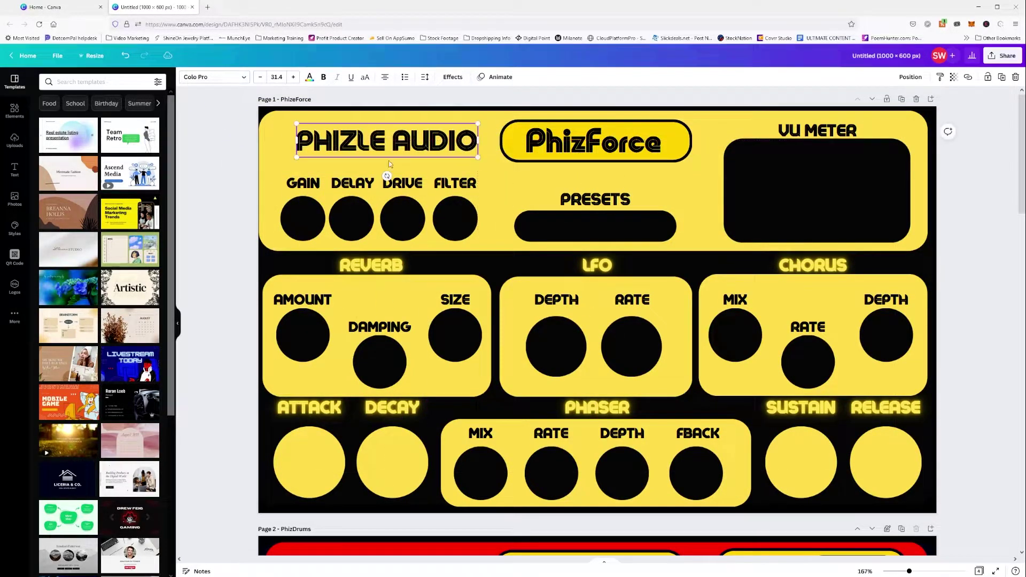
left_click_drag(269, 150, 313, 156)
key("ctrl+z")
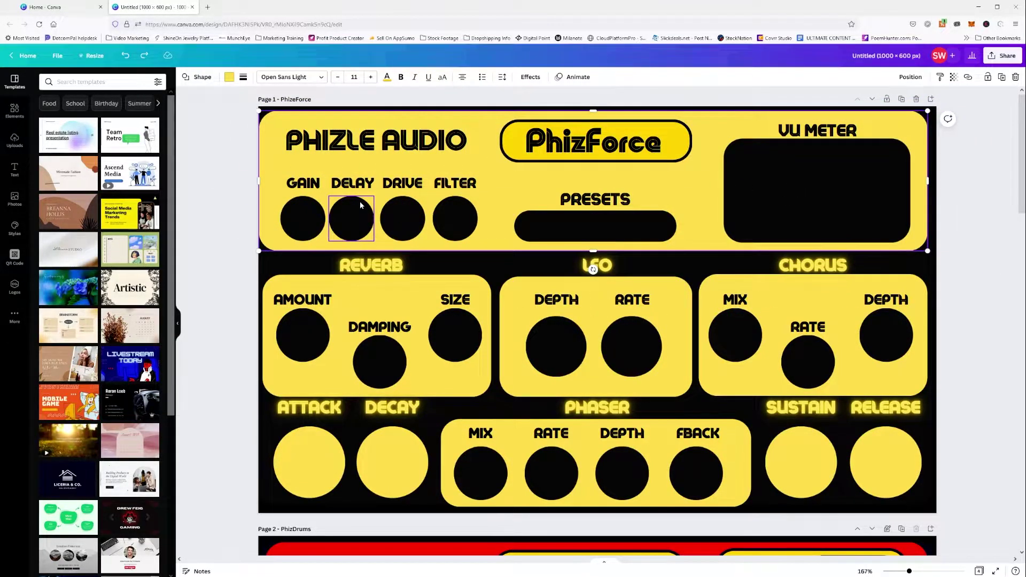
left_click(312, 210)
left_click(393, 214)
mouse_move(466, 222)
left_mouse_down()
mouse_move(518, 233)
mouse_move(454, 226)
left_mouse_up()
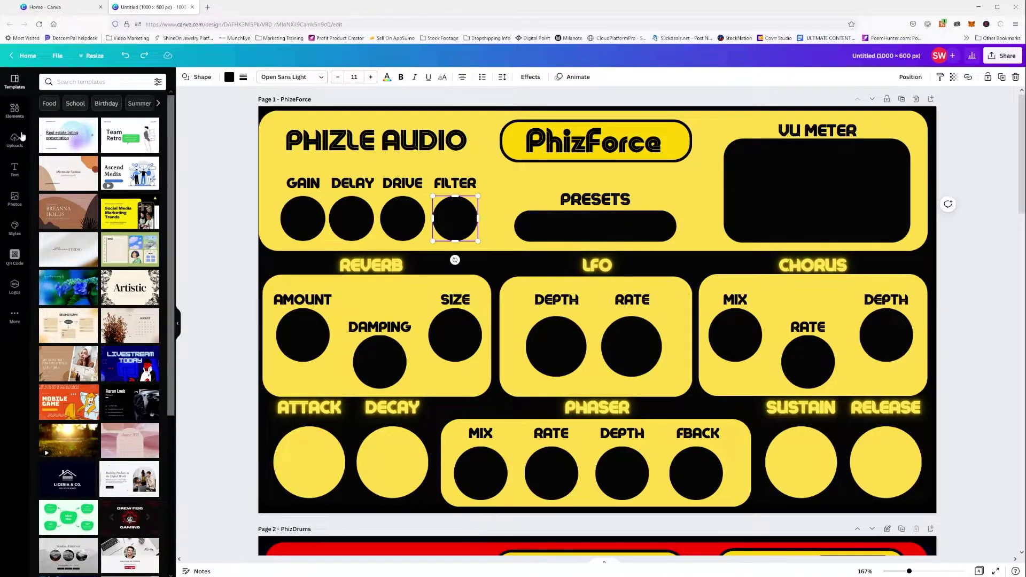
Step: Add a circle shape, shrink it to knob size and place it between the PRESETS field and the VU METER
mouse_move(92, 171)
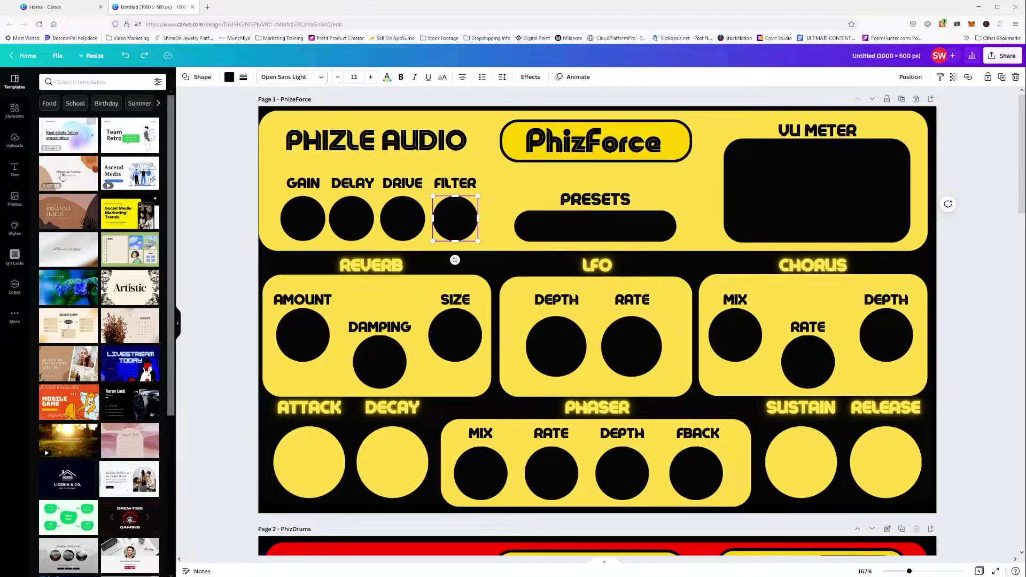
left_click(16, 113)
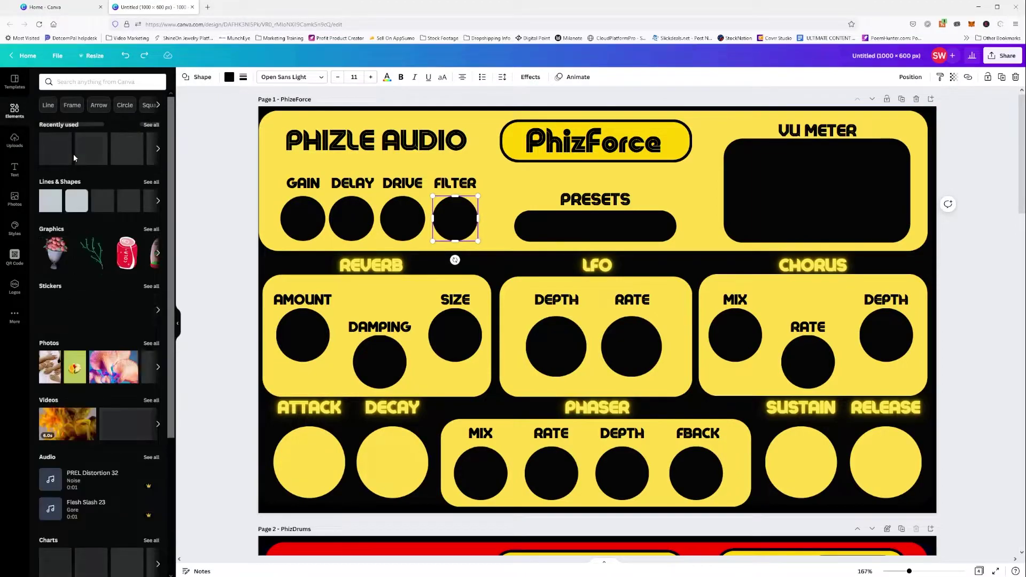
left_click(158, 152)
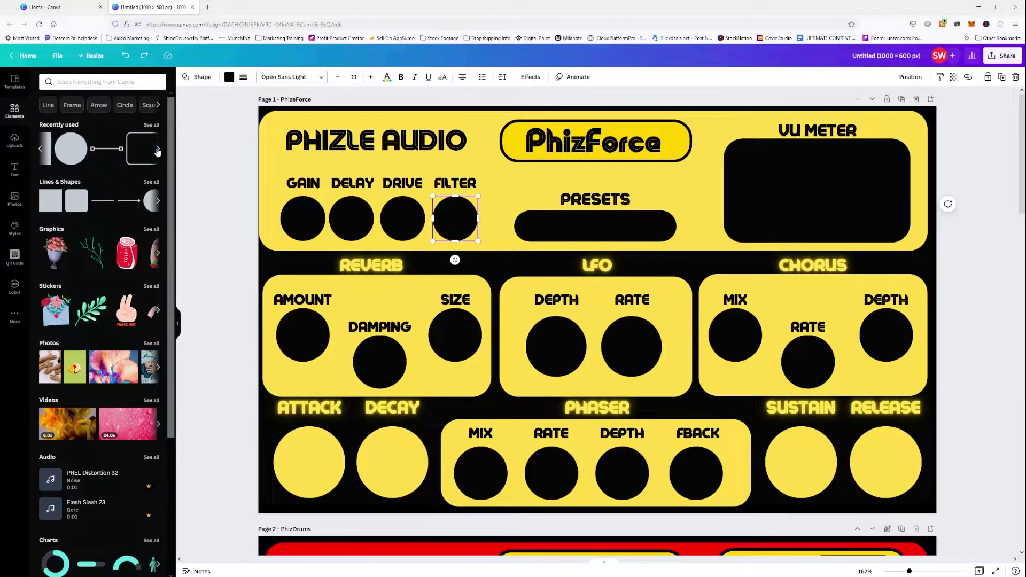
left_click(158, 153)
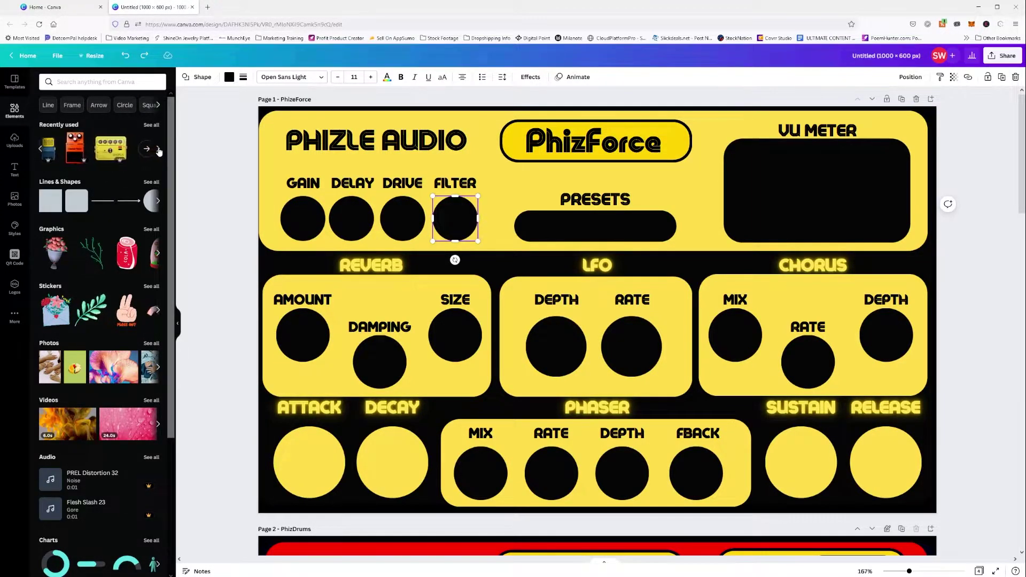
left_click(39, 151)
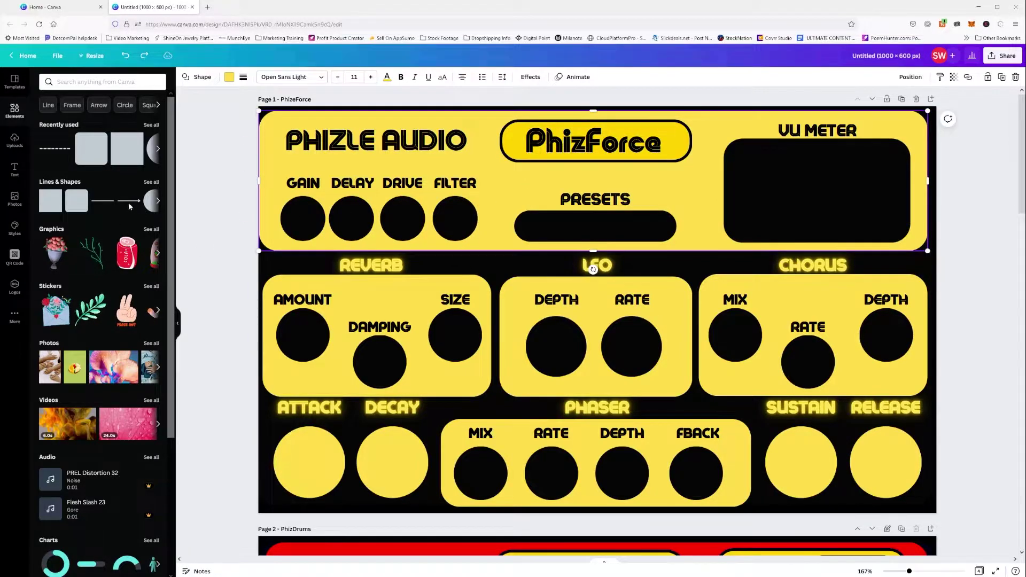
left_click(152, 200)
left_click_drag(598, 342, 494, 258)
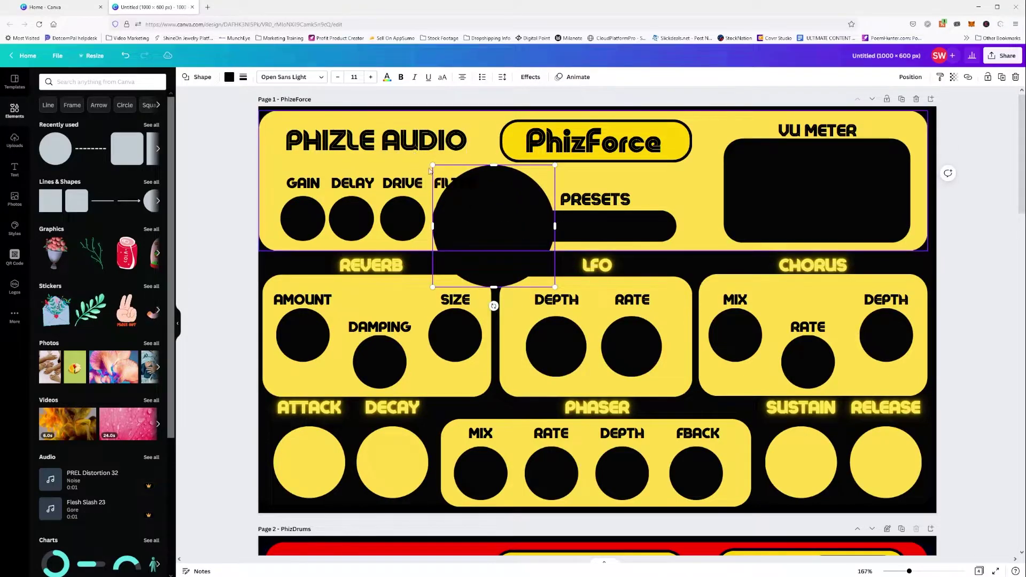
left_click_drag(433, 165, 503, 238)
left_click_drag(529, 274, 690, 199)
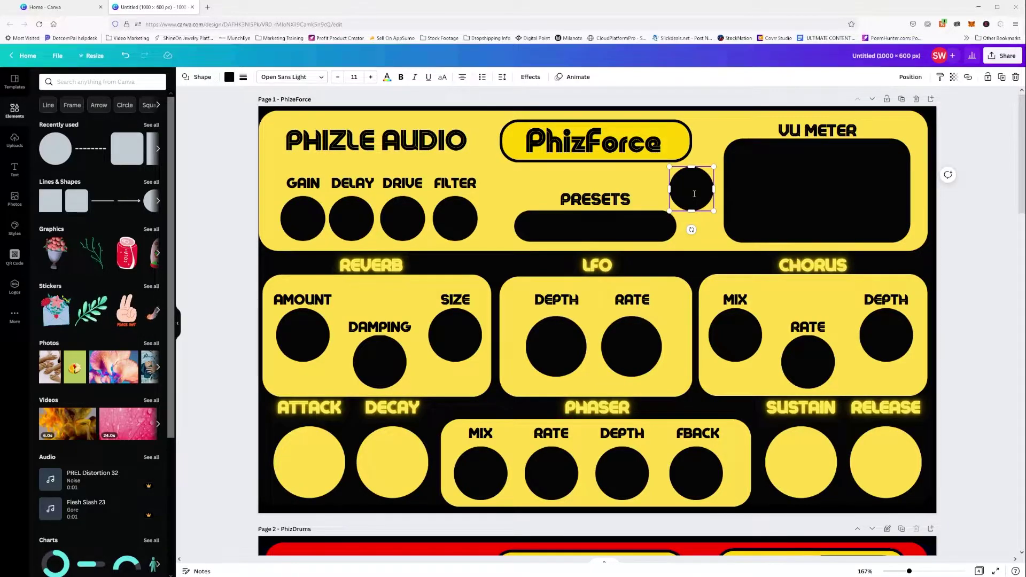
Step: Delete the extra circle between the PRESETS field and the VU METER
left_click(687, 222)
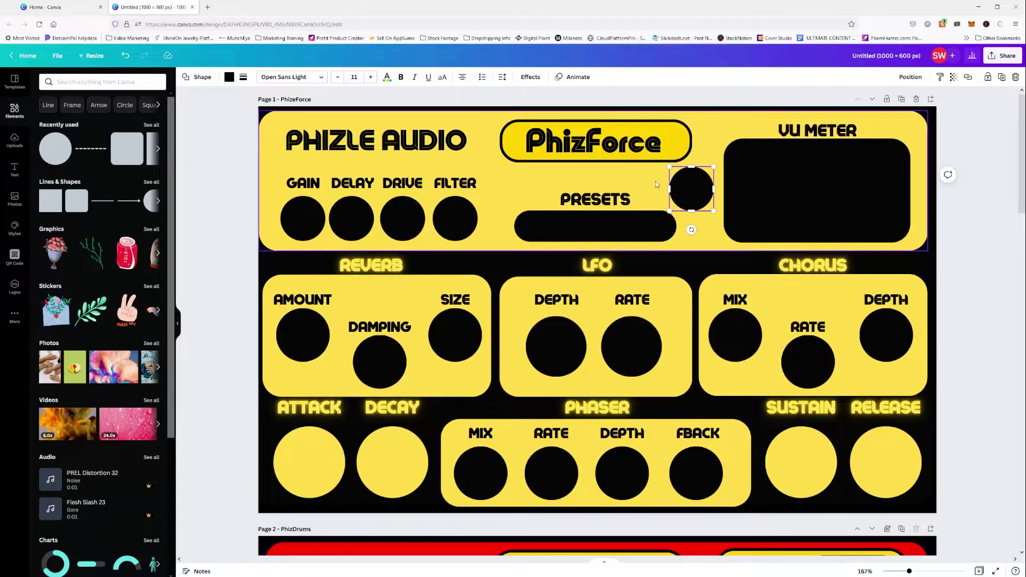
left_click(690, 192)
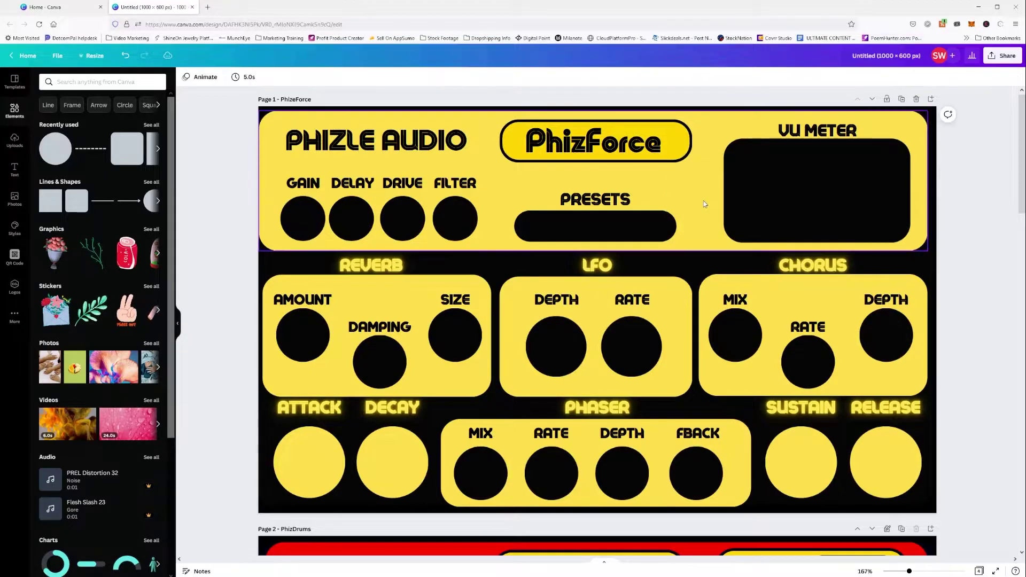
key("Delete")
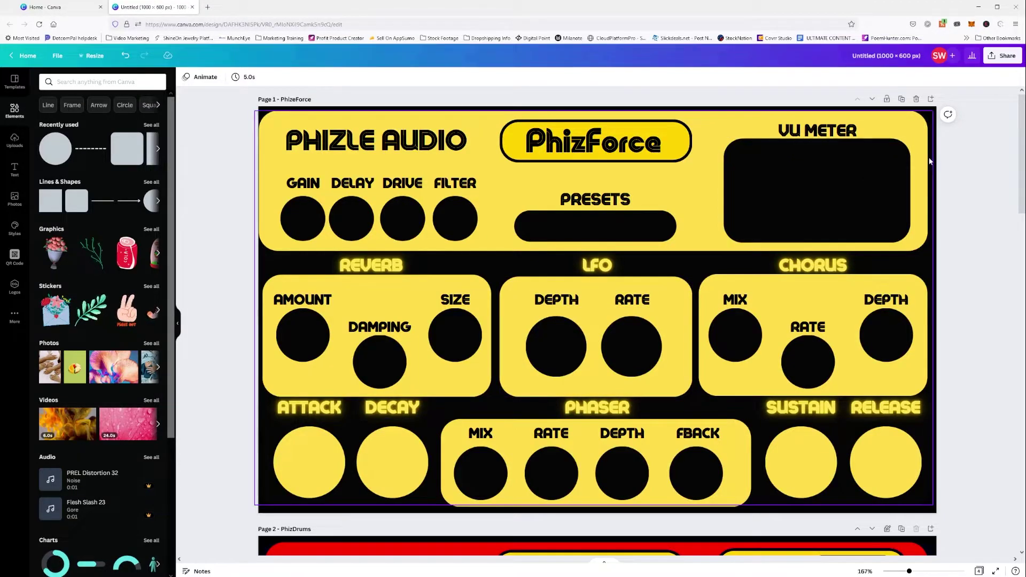
Step: Duplicate page 1, the PhizForce layout
left_click(902, 99)
scroll(902, 99, "up", 3)
scroll(619, 344, "down", 1)
left_click(621, 323)
scroll(620, 323, "up", 1)
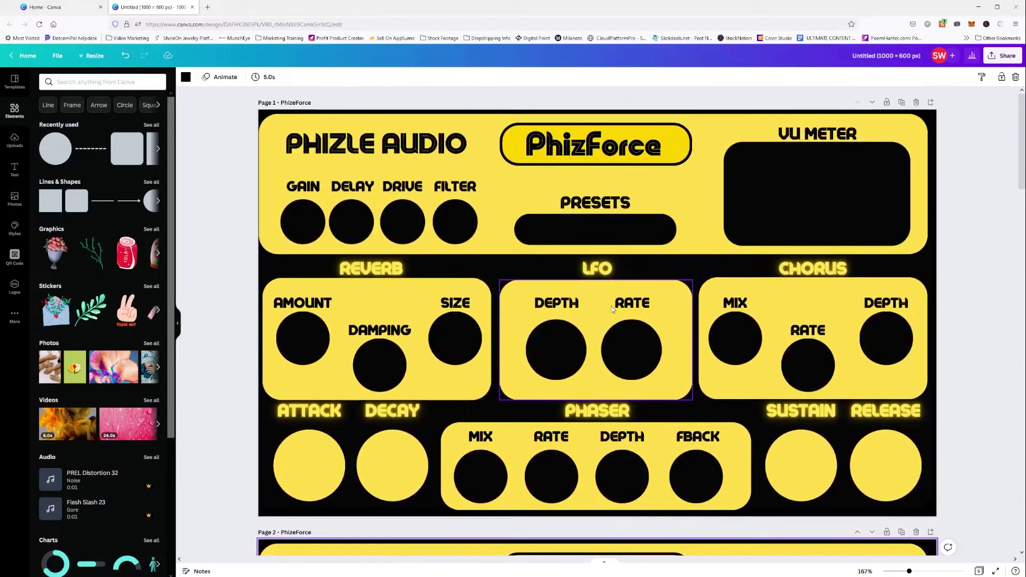
Step: On the duplicated page 2, replace "Forc" in the PhizForce title with "Pad"
scroll(611, 306, "down", 6)
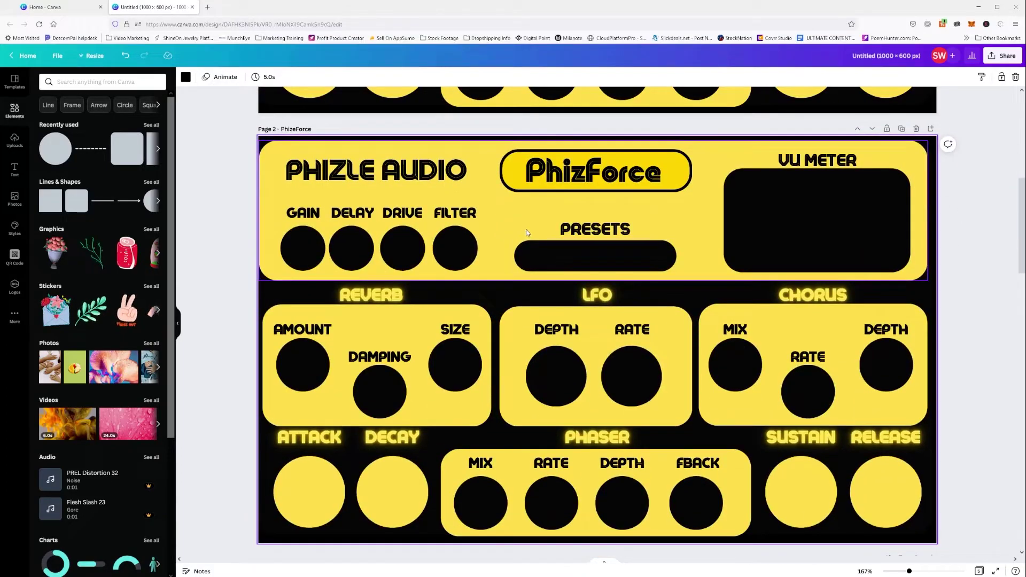
left_click(598, 177)
double_click(600, 178)
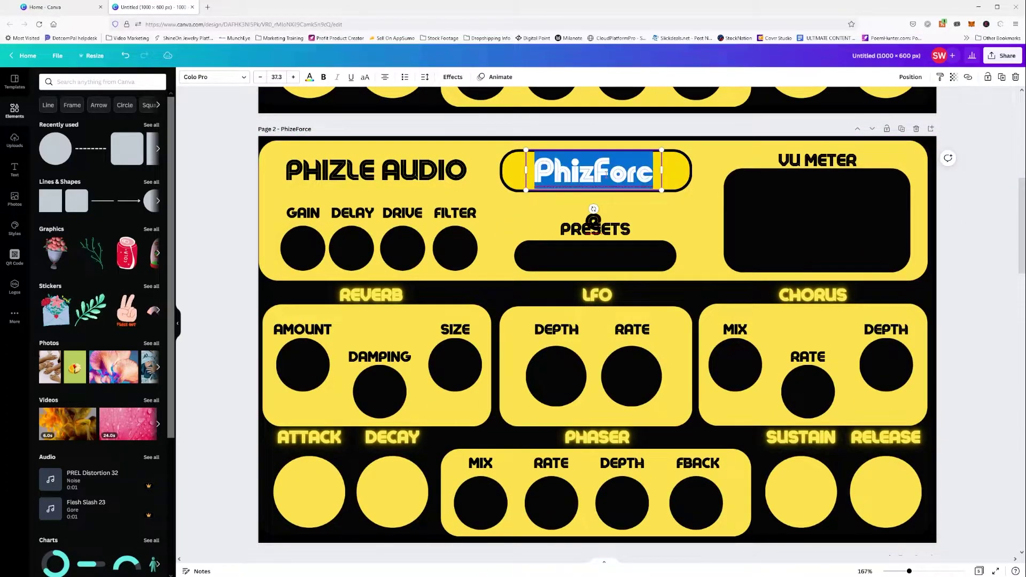
left_click(598, 176)
double_click(599, 176)
left_click(628, 173)
left_click_drag(653, 173, 594, 173)
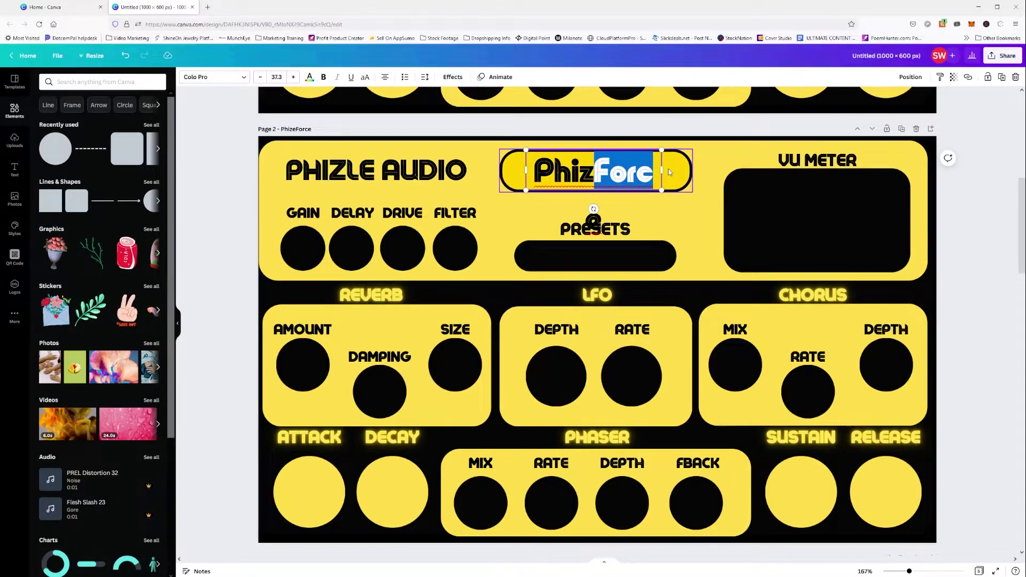
type("Pa")
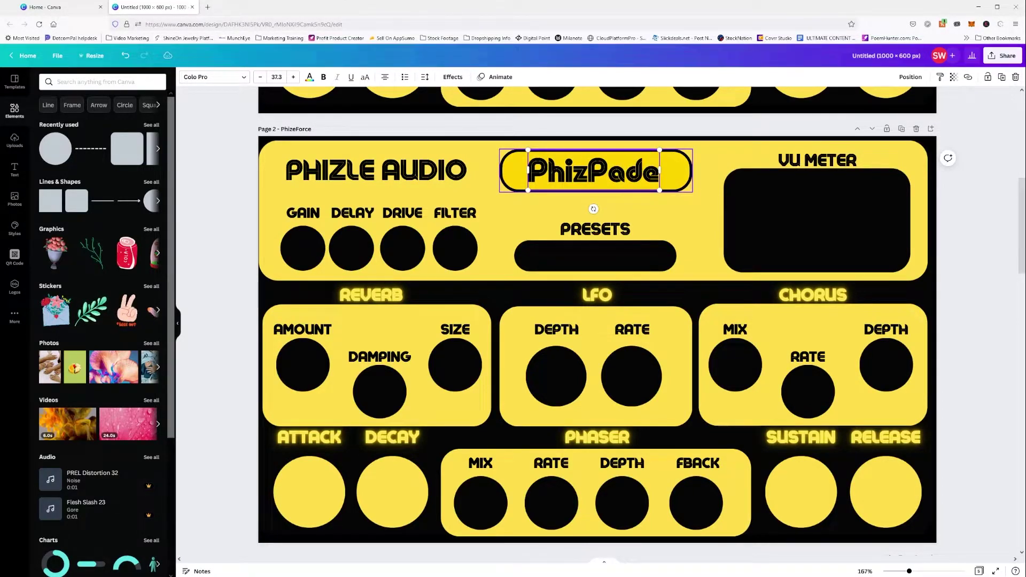
Step: Correct the ending of the page 2 title so that it reads PhizPad
left_click(656, 174)
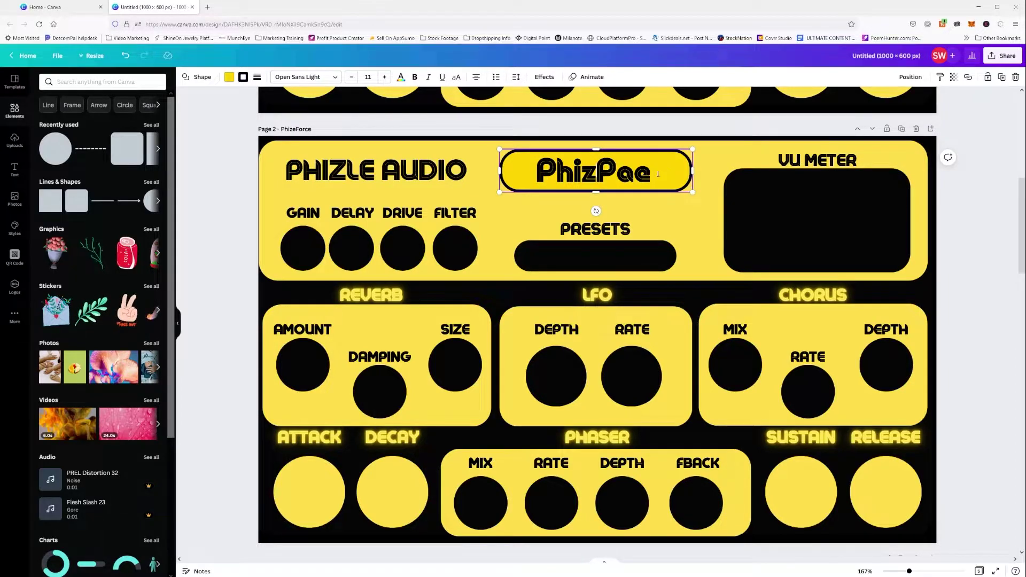
left_click(636, 172)
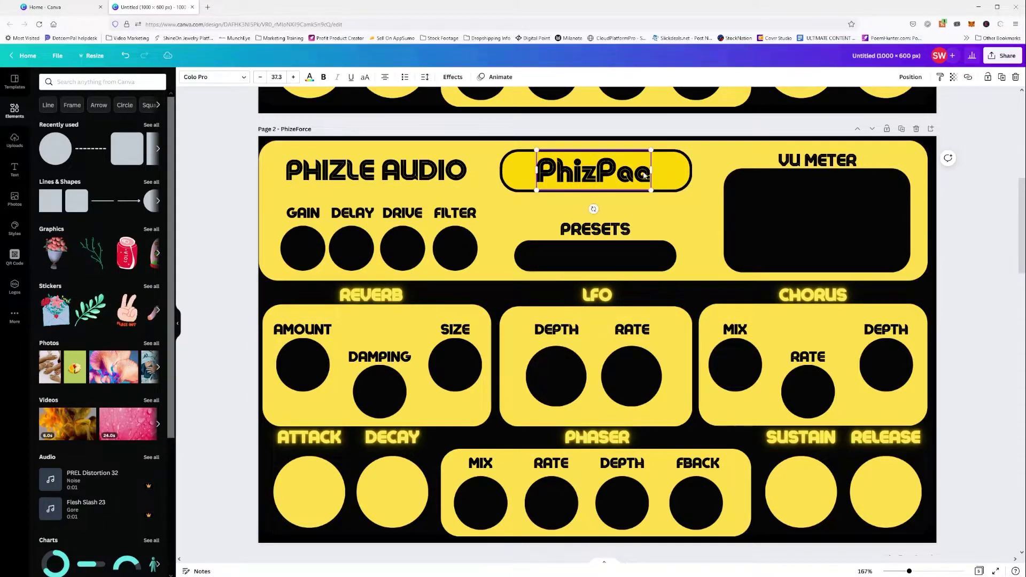
double_click(646, 172)
left_click(648, 174)
key("BackSpace")
type("d")
key("Escape")
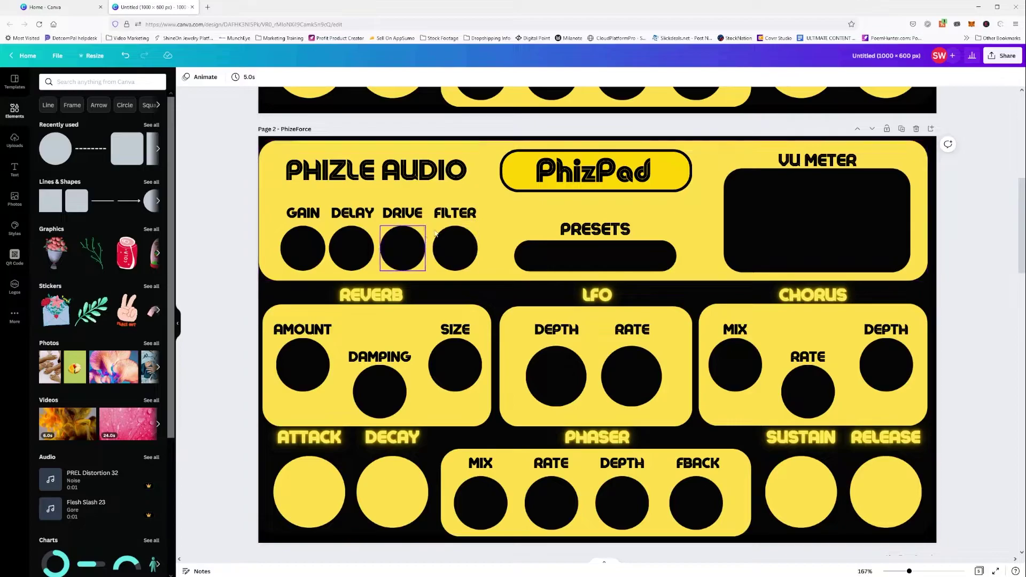
Step: Delete the yellow reverb panel and the REVERB heading on page 2
left_click(413, 329)
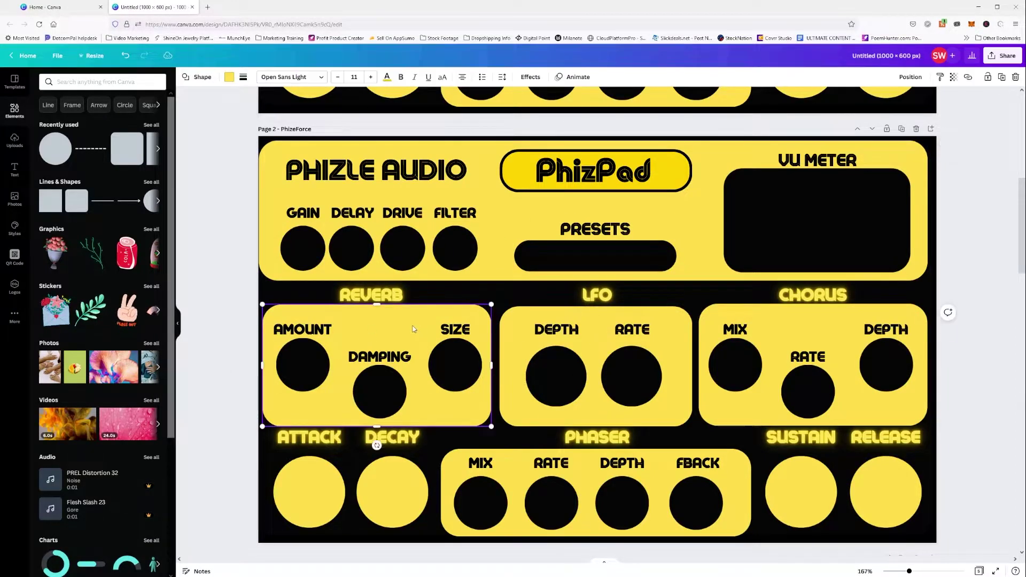
key("Delete")
left_click(377, 297)
key("Delete")
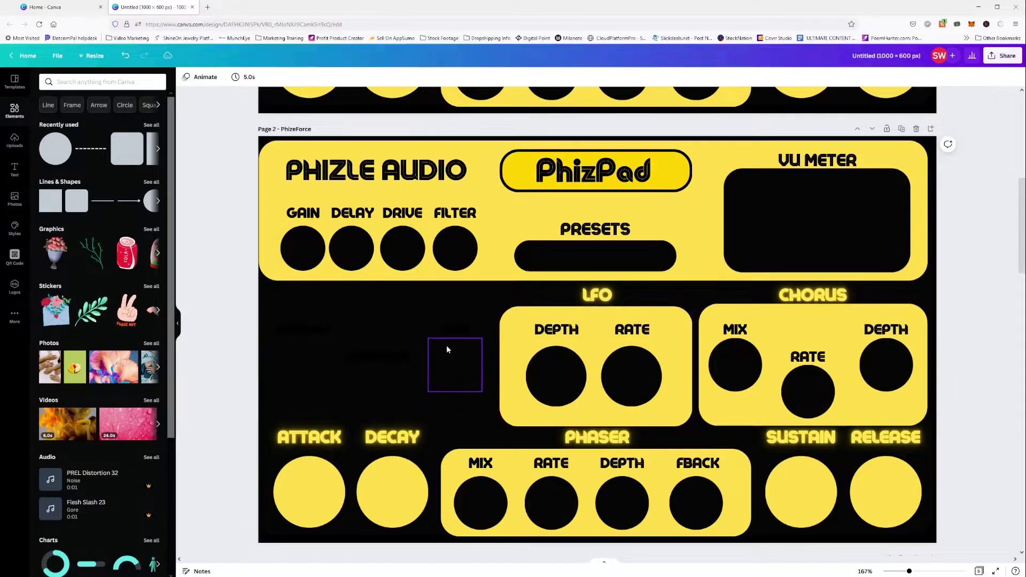
Step: Remove the leftover SIZE, DAMPING and AMOUNT labels from the former reverb area on page 2
left_click(454, 330)
key("Left")
key("Left")
key("Left")
key("Left")
key("Left")
key("Left")
key("Left")
key("Down")
key("Down")
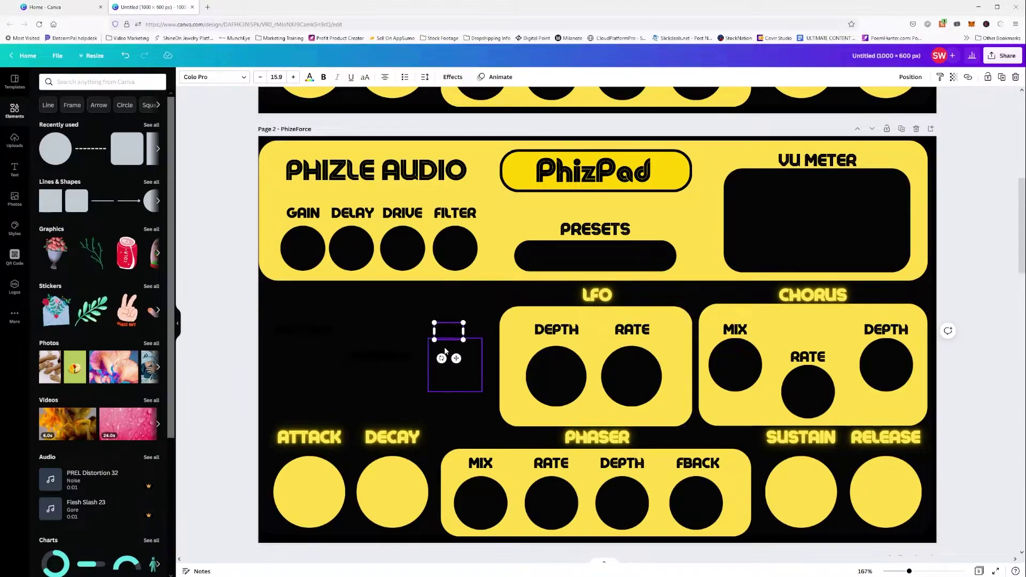
left_click(388, 355, "shift")
left_click(307, 328)
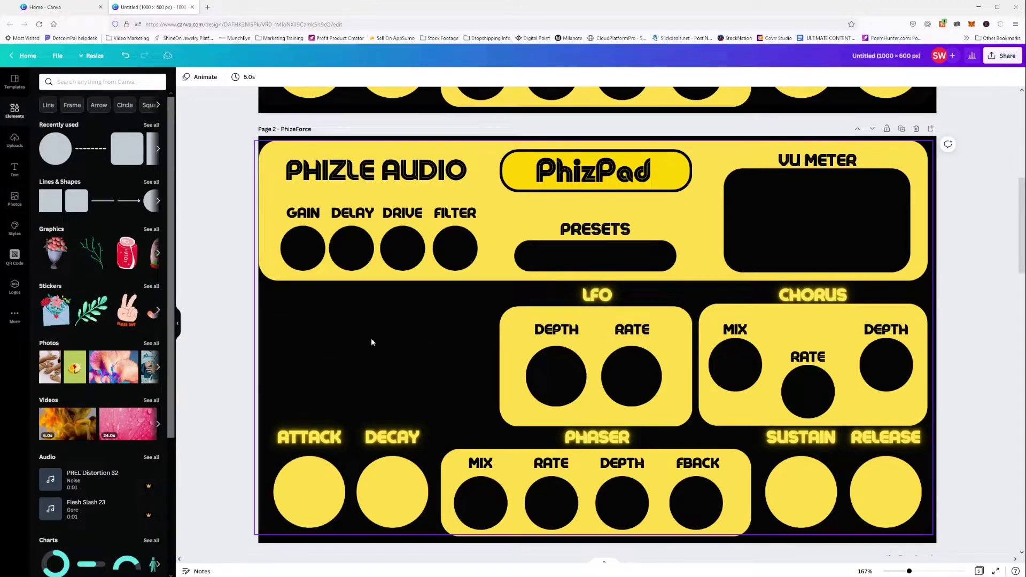
Step: Delete the LFO and CHORUS sections on page 2, including their headings, yellow panels, knobs and labels
left_click(603, 296)
left_click(813, 295, "shift")
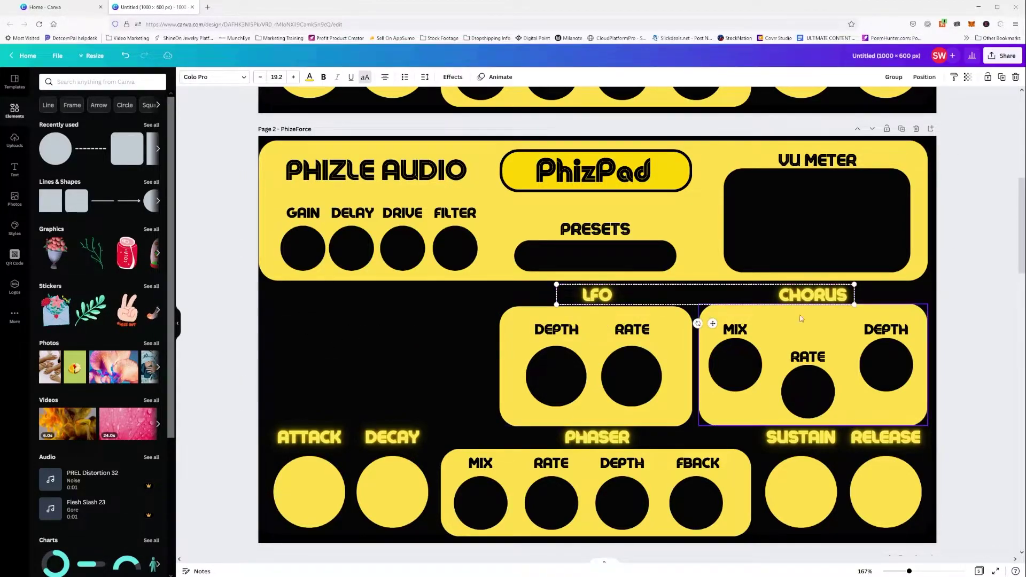
left_click(770, 412, "shift")
left_click(666, 332, "shift")
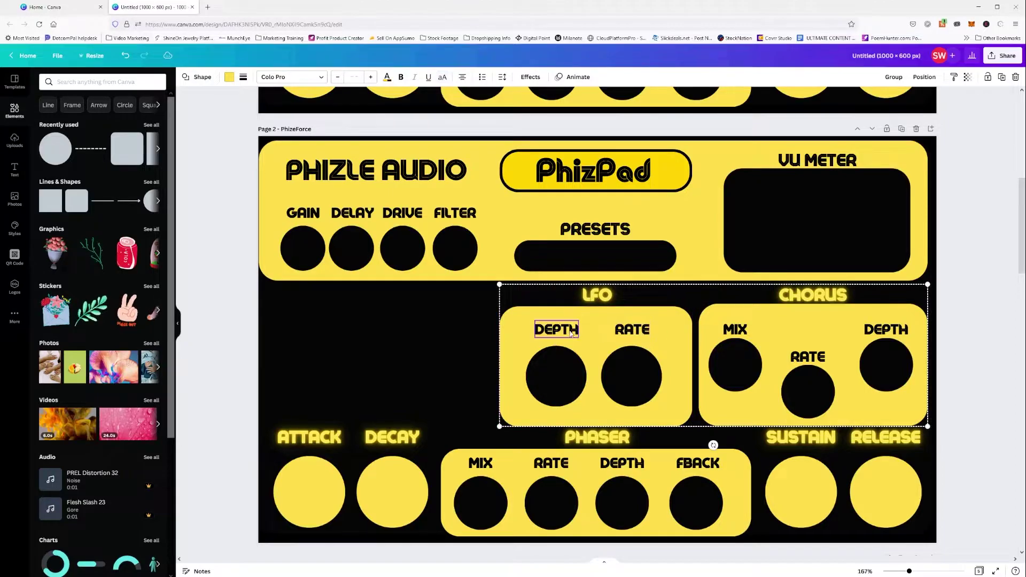
left_click(728, 342, "shift")
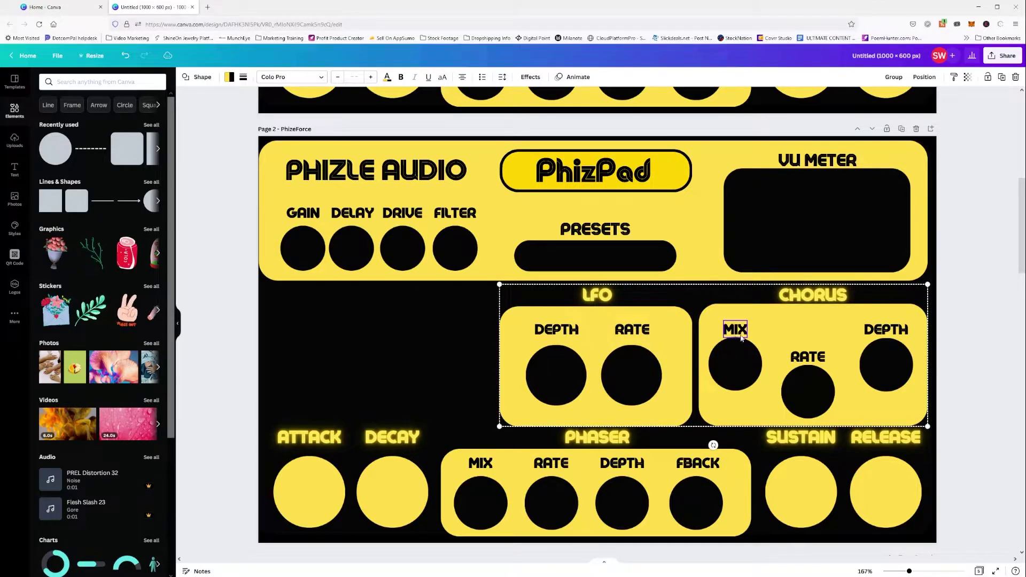
left_click(795, 378, "shift")
left_click(887, 365, "shift")
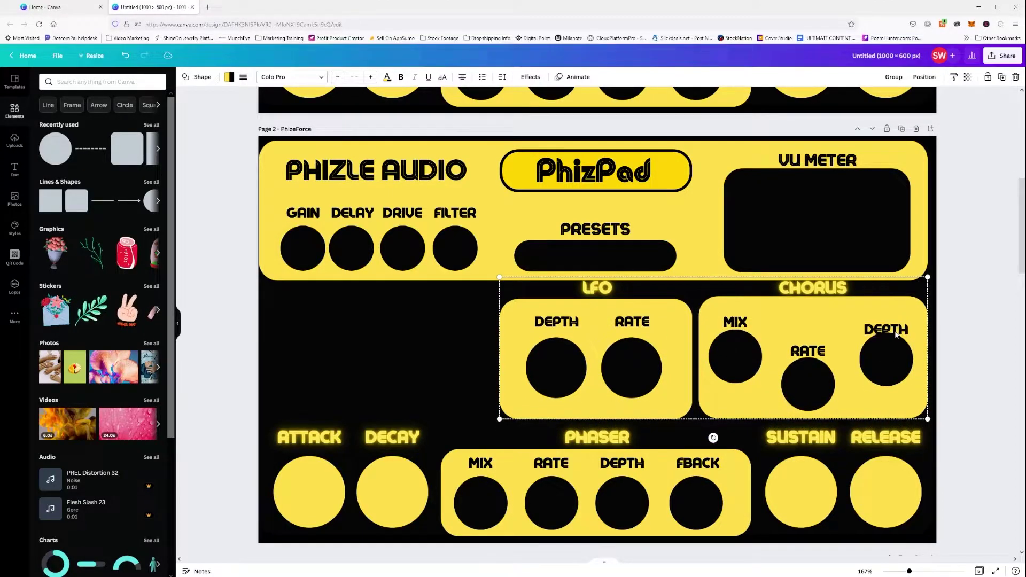
key("Delete")
Step: Compare the section layouts of the PhizForce, PhizPad and PhizDrums pages
scroll(328, 346, "down", 2)
scroll(360, 351, "up", 1)
scroll(361, 355, "up", 5)
scroll(366, 367, "down", 5)
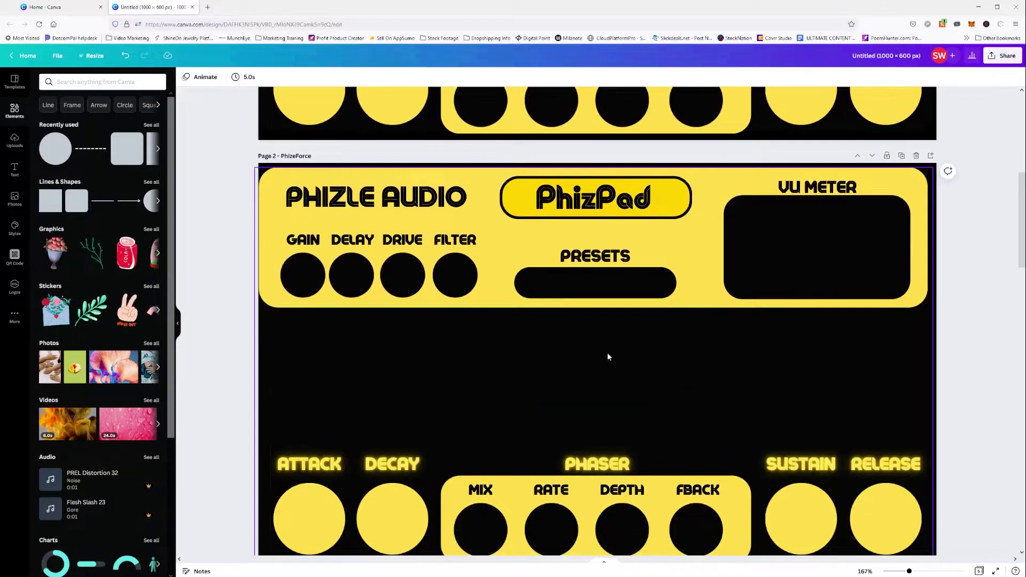
scroll(487, 357, "up", 1)
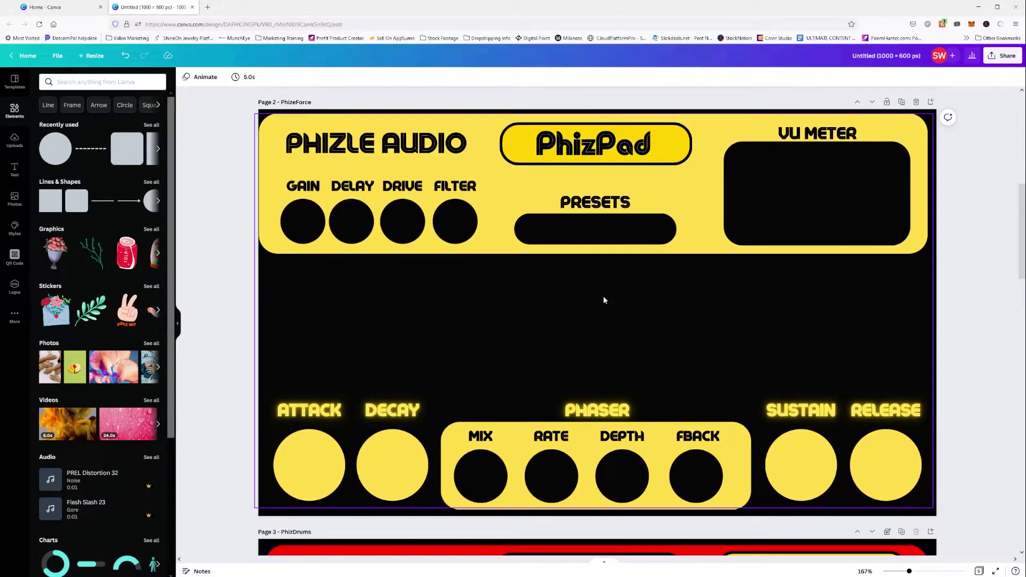
scroll(603, 300, "down", 10)
scroll(602, 300, "up", 3)
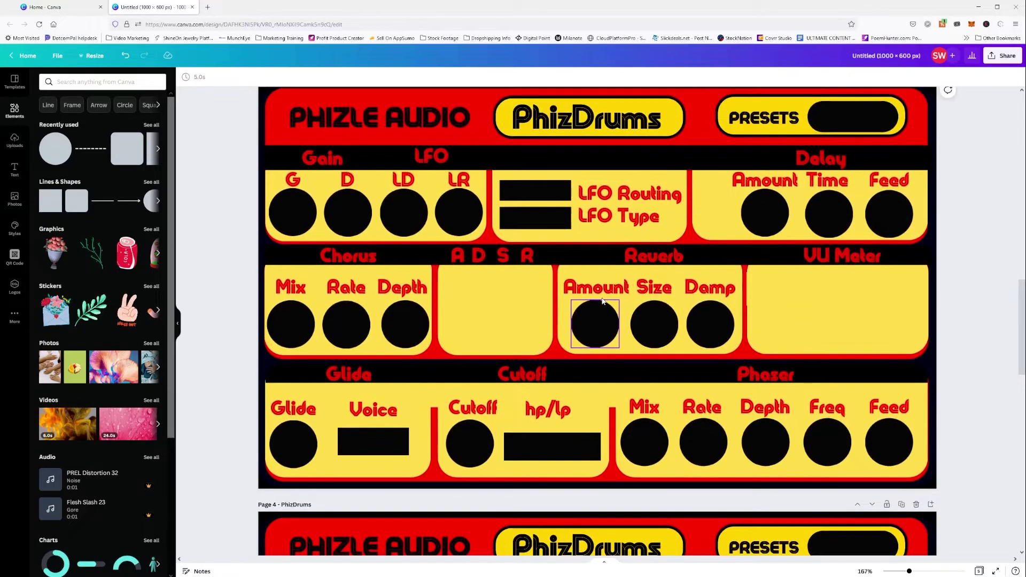
scroll(603, 301, "down", 1)
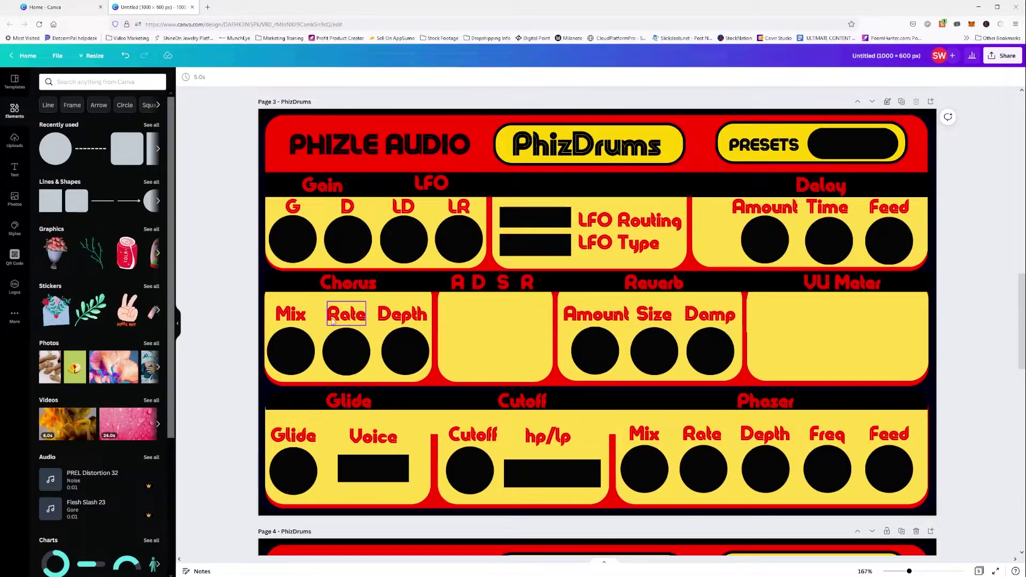
scroll(488, 295, "up", 10)
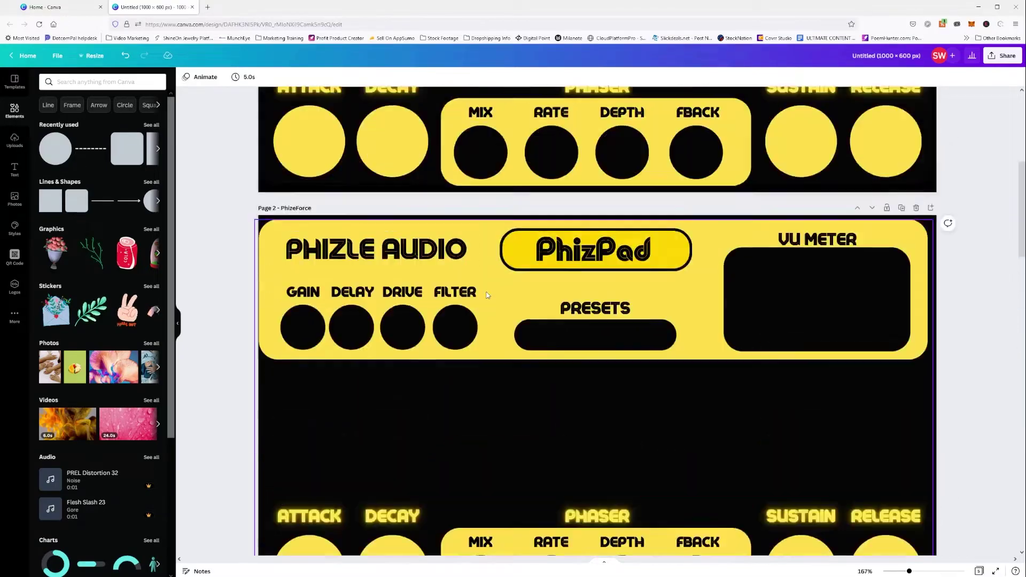
scroll(488, 295, "up", 5)
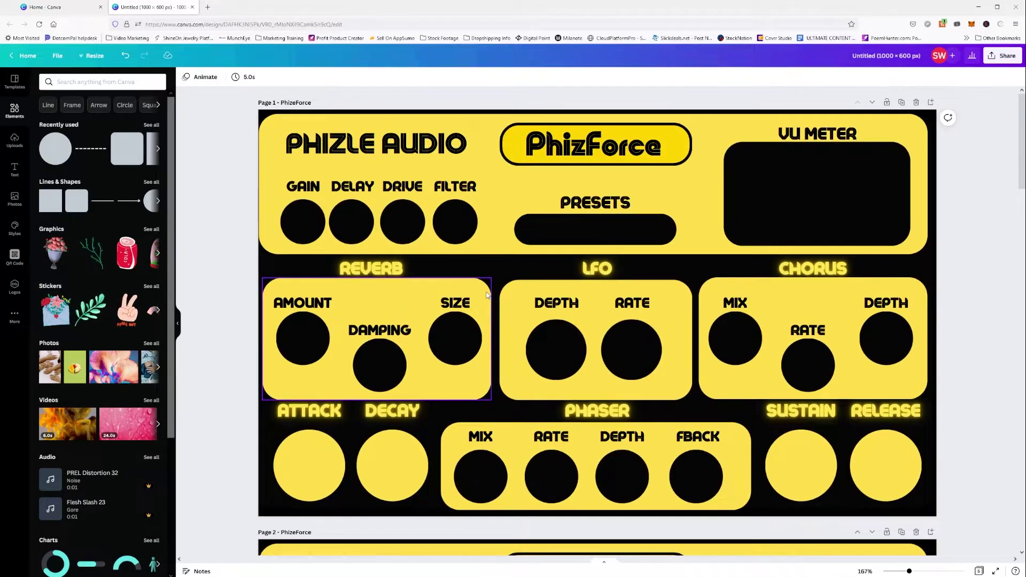
scroll(487, 295, "down", 15)
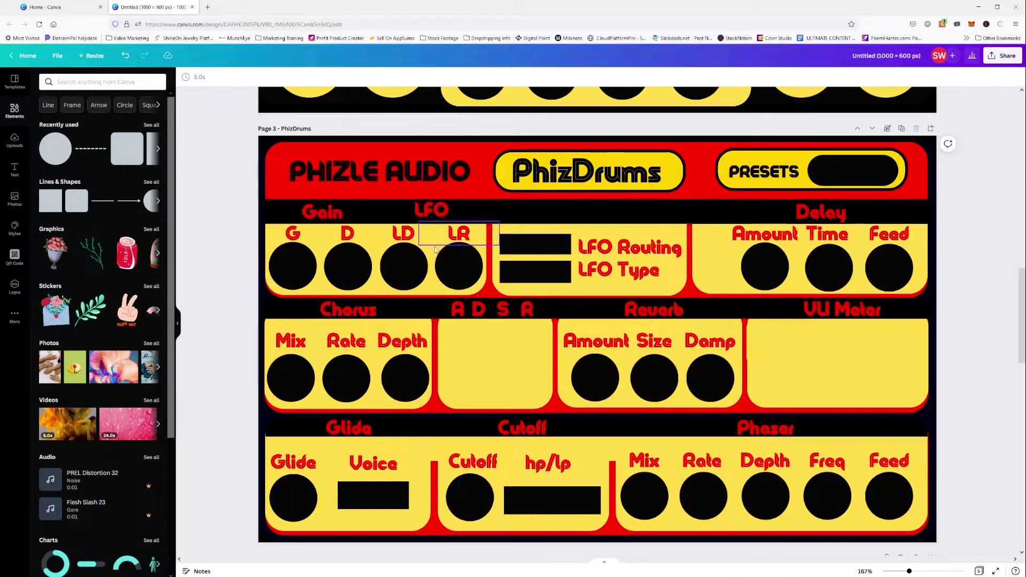
scroll(499, 316, "up", 15)
scroll(499, 316, "up", 3)
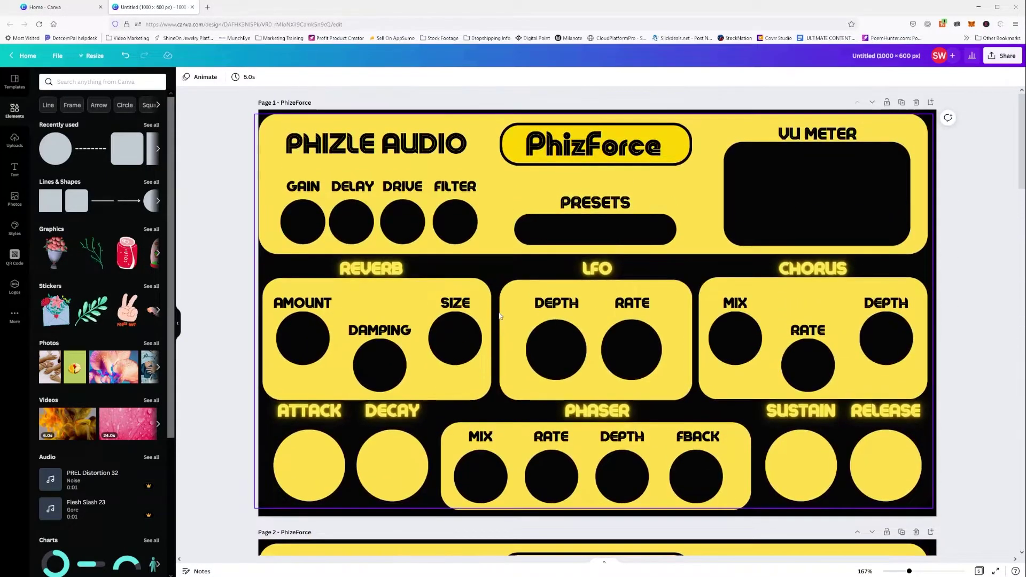
scroll(492, 331, "down", 15)
scroll(487, 348, "down", 1)
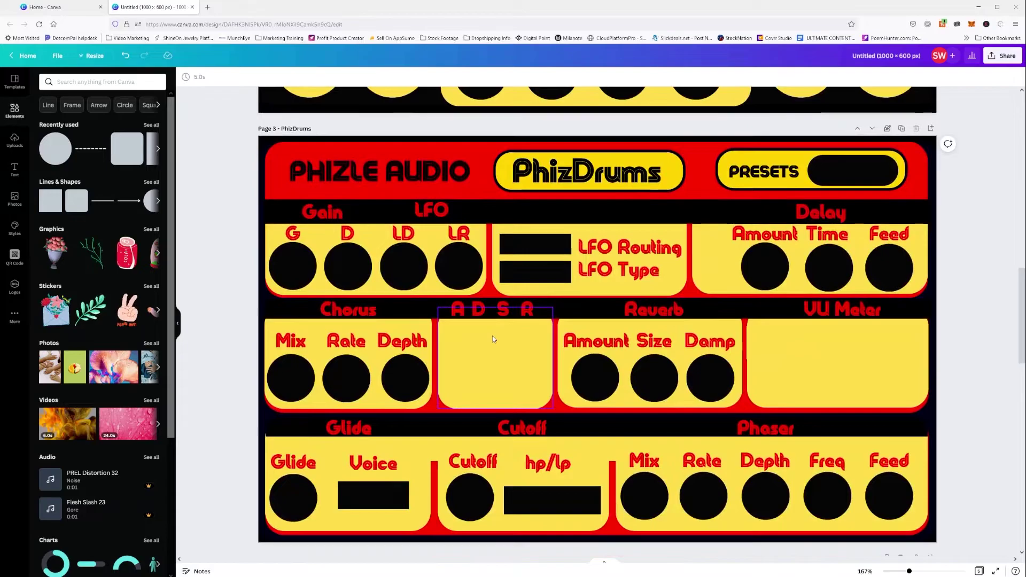
Step: Unlock the PhizDrums page 3 and add a short vertical dashed line inside the empty A D S R panel
left_click(468, 361)
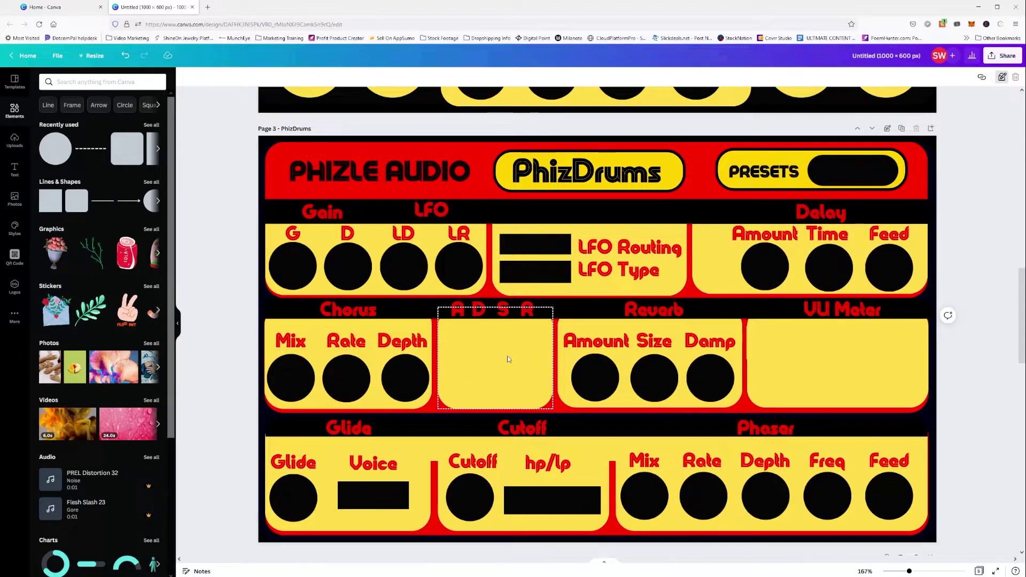
left_click(888, 129)
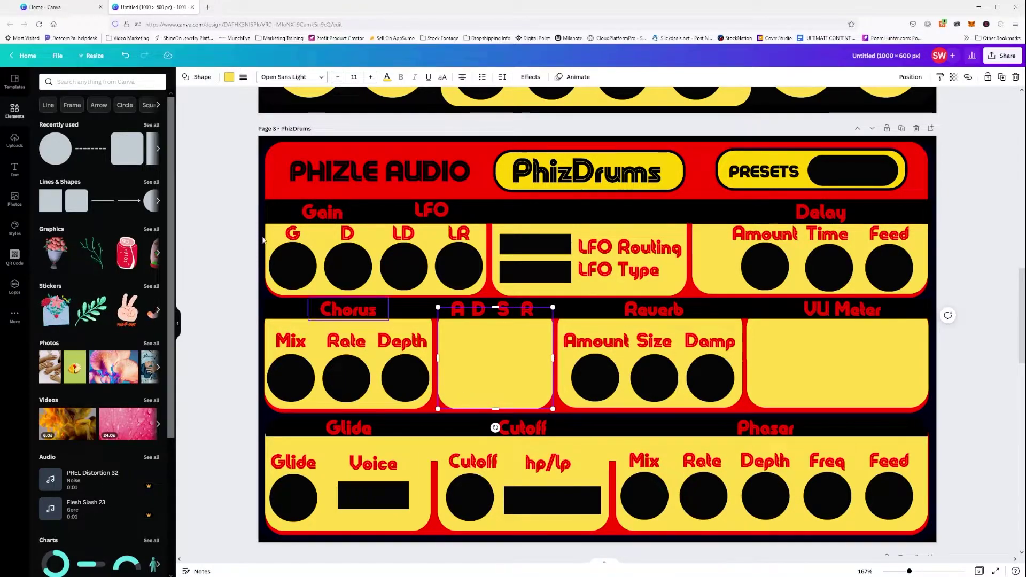
left_click(91, 155)
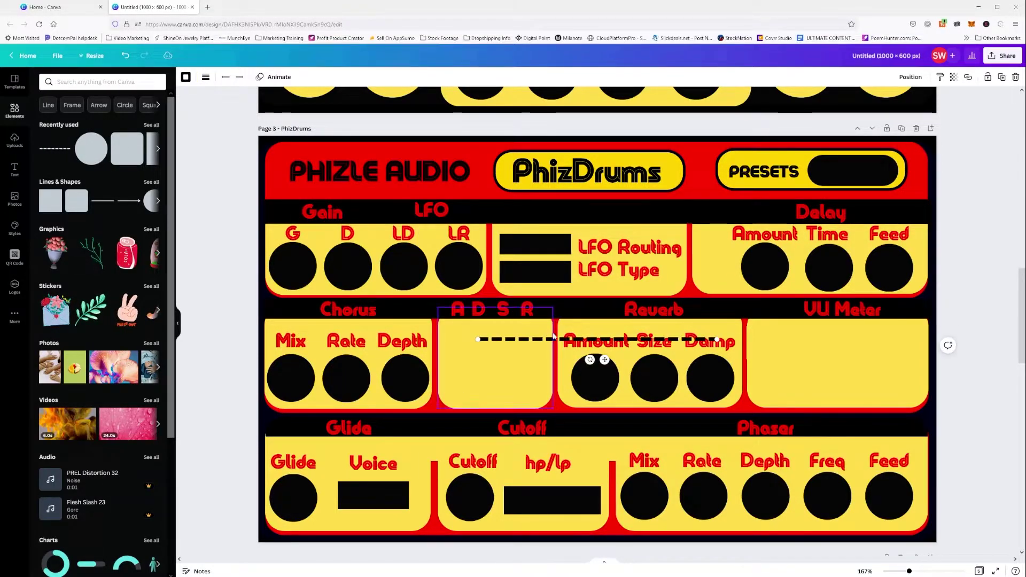
left_click_drag(517, 339, 497, 390)
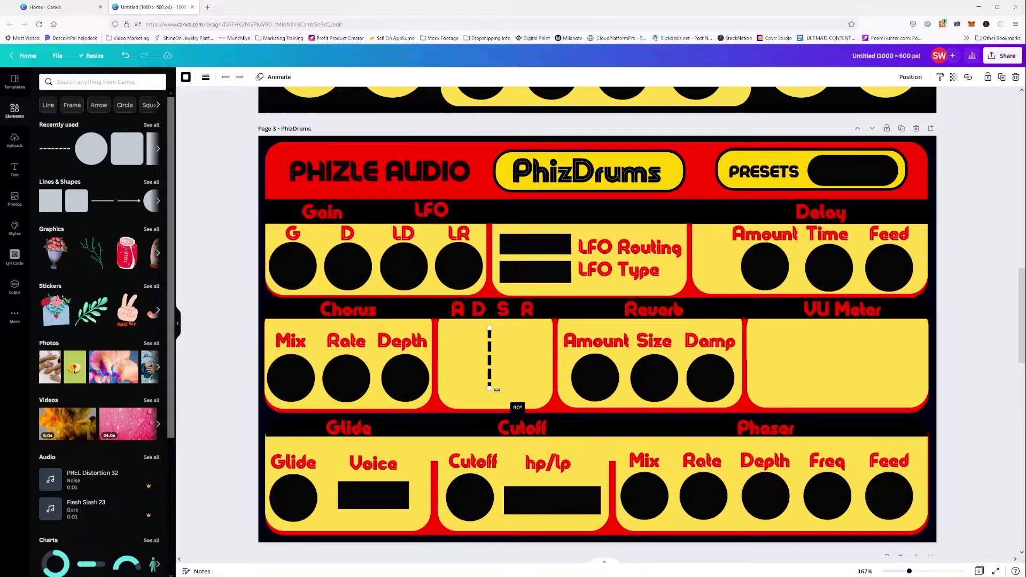
left_click_drag(497, 391, 496, 390)
left_click(510, 361)
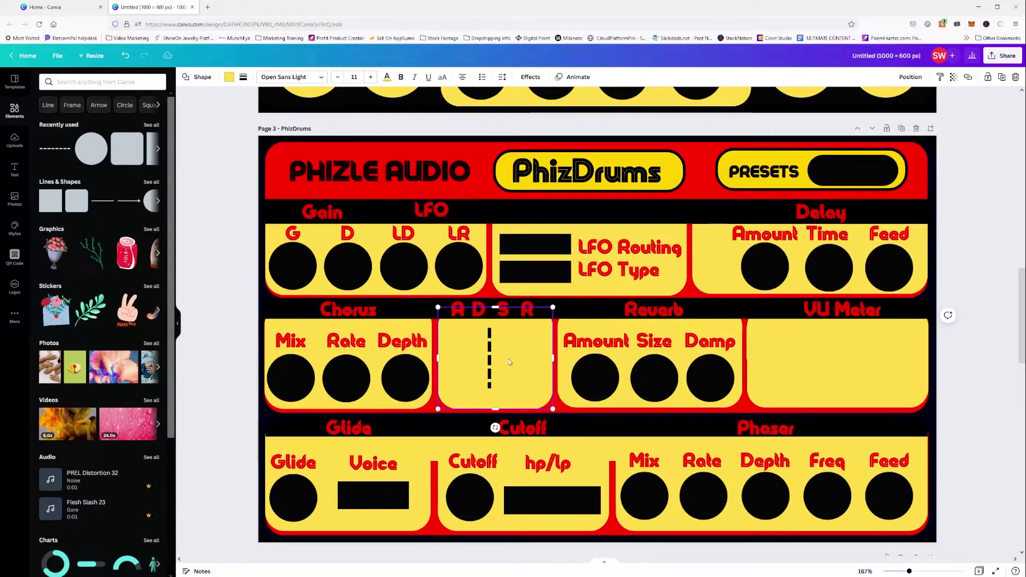
Step: Move the dashed line so that it sits centred beneath the letter A of the A D S R heading
left_click_drag(490, 351, 459, 351)
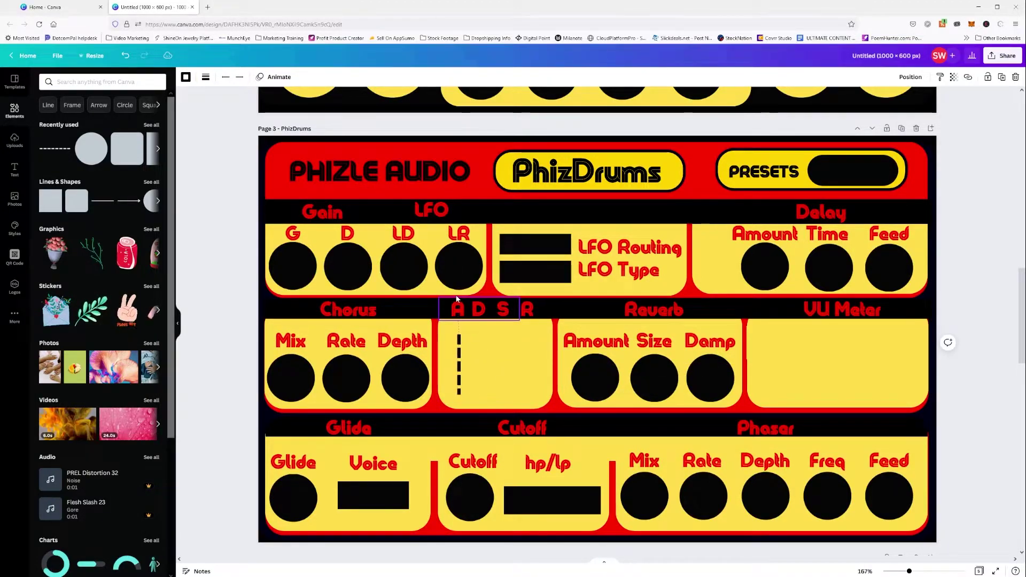
key("Left")
key("Left")
key("Left")
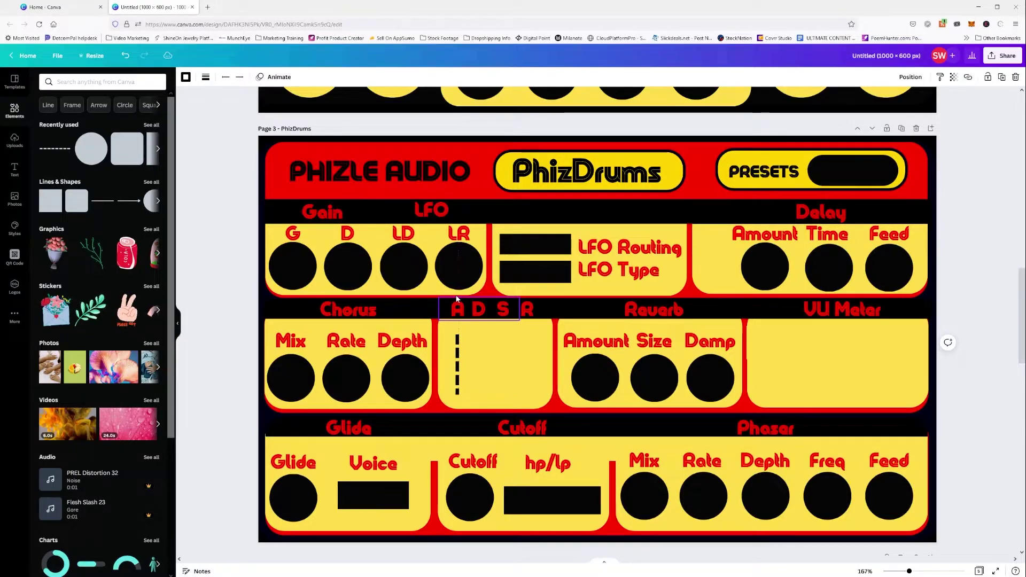
key("Left")
key("Left")
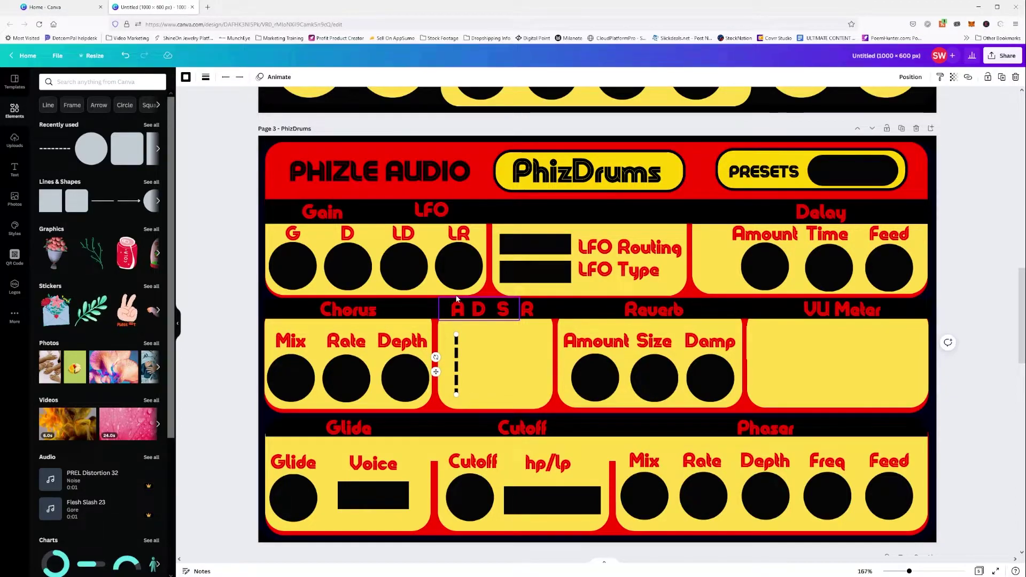
key("Right")
key("Right")
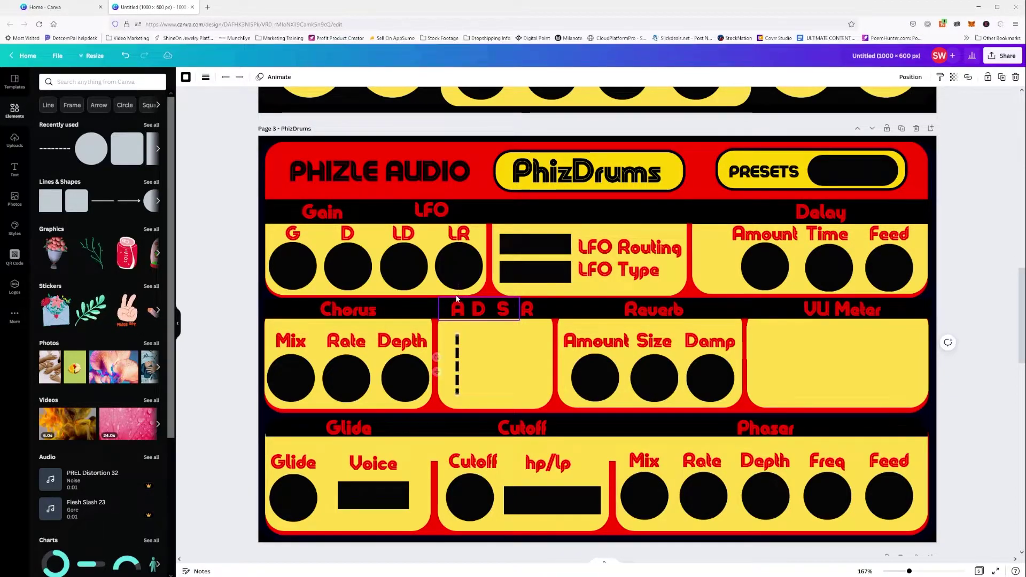
key("Left")
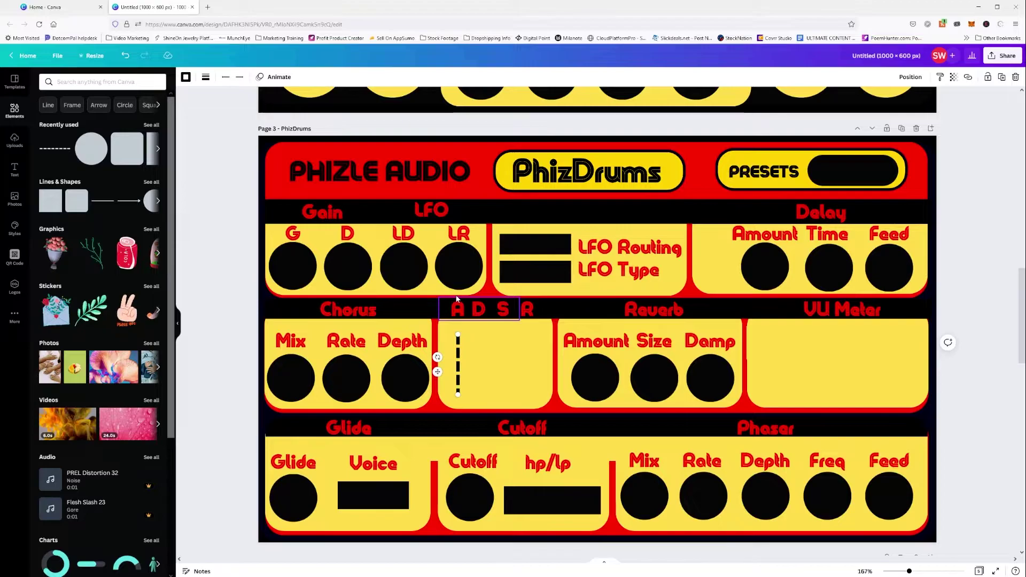
Step: Duplicate the dashed line and align the copy beneath the letter D
key("ctrl+d")
left_click_drag(470, 377, 477, 365)
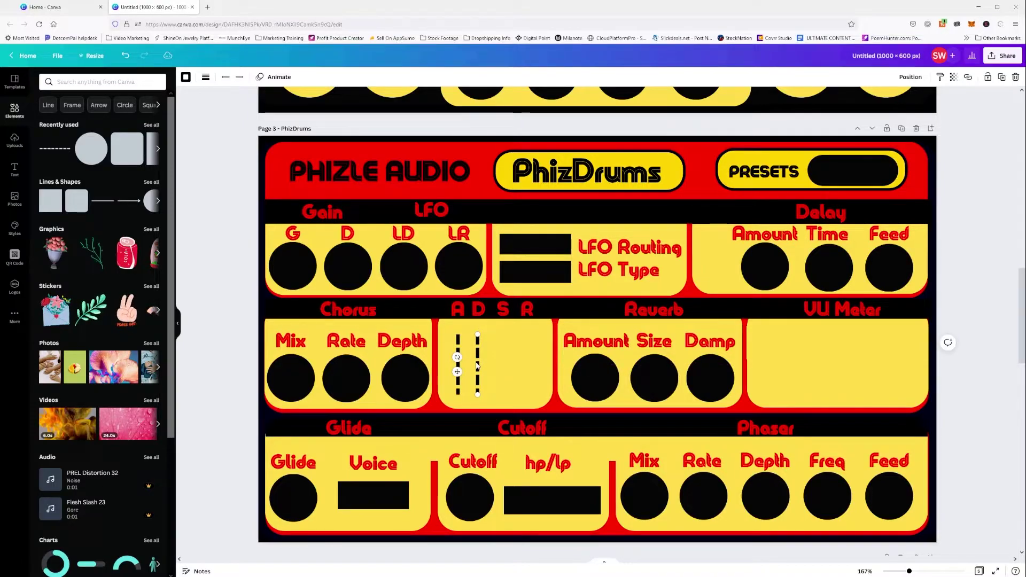
key("Left")
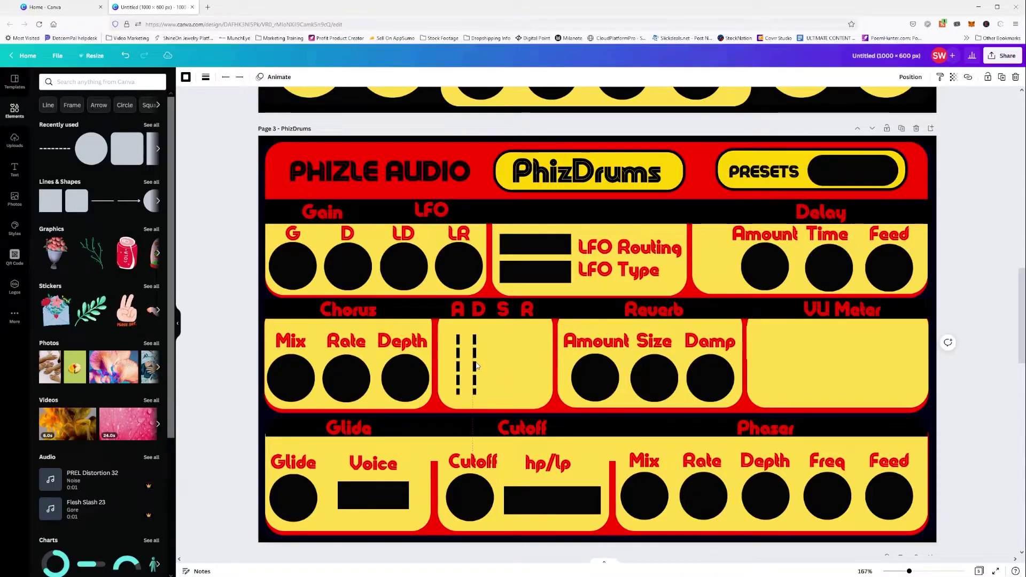
key("Right")
key("Right")
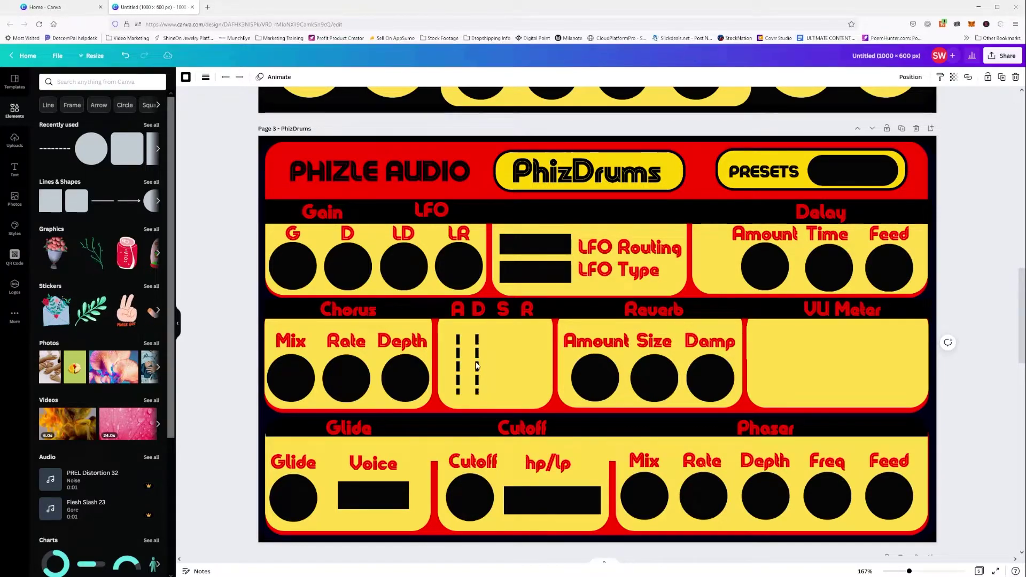
key("Right")
key("Right")
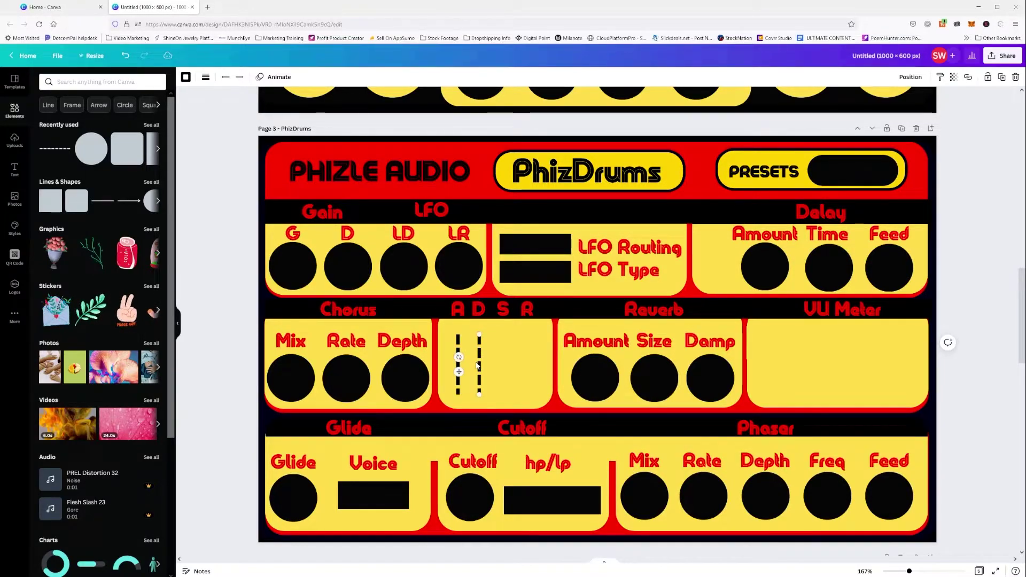
Step: Duplicate the dashed line twice more and align the copies beneath the letters S and R
key("ctrl+d")
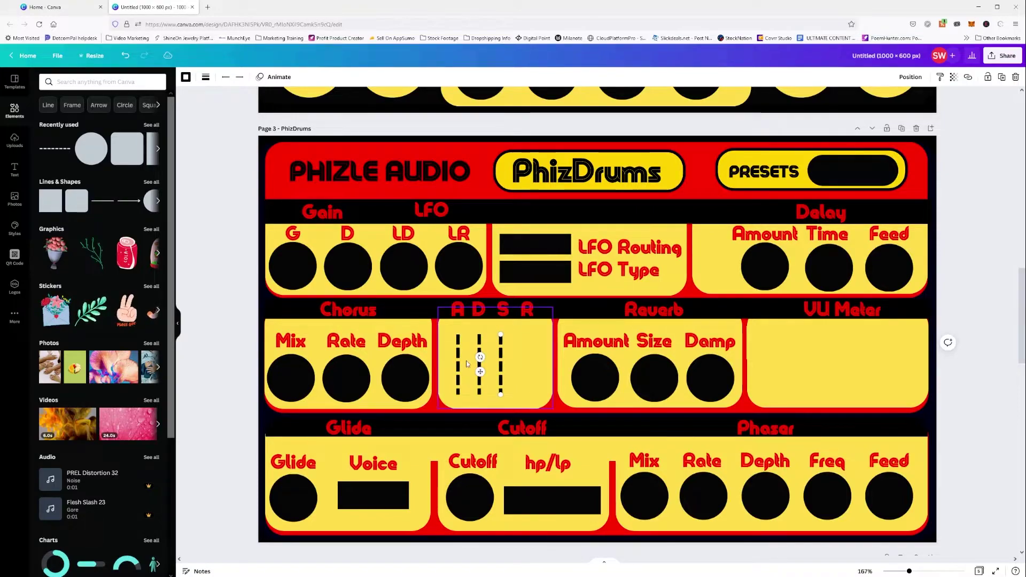
key("ctrl+d")
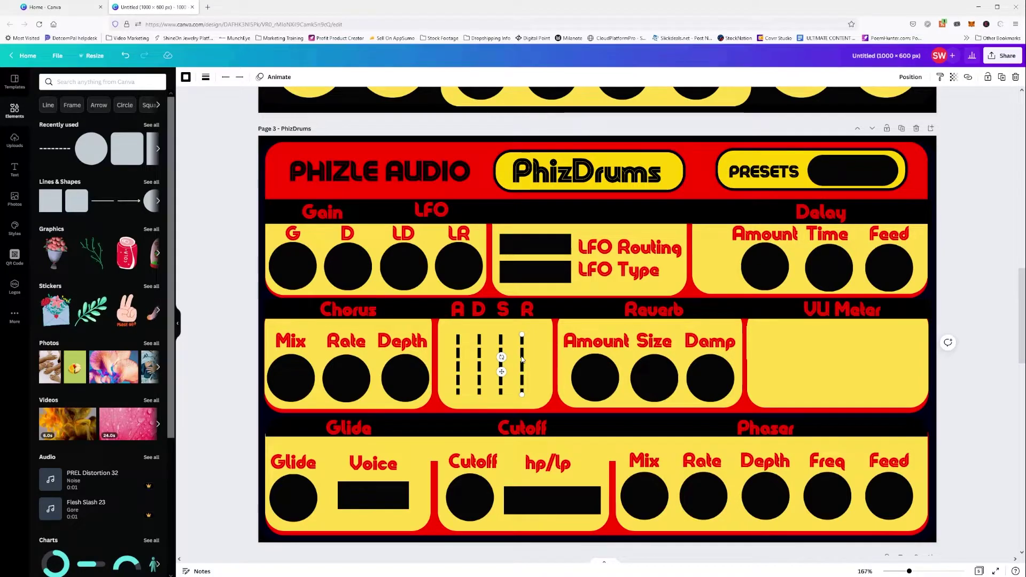
left_click(500, 346, "shift")
left_click_drag(501, 346, 505, 347)
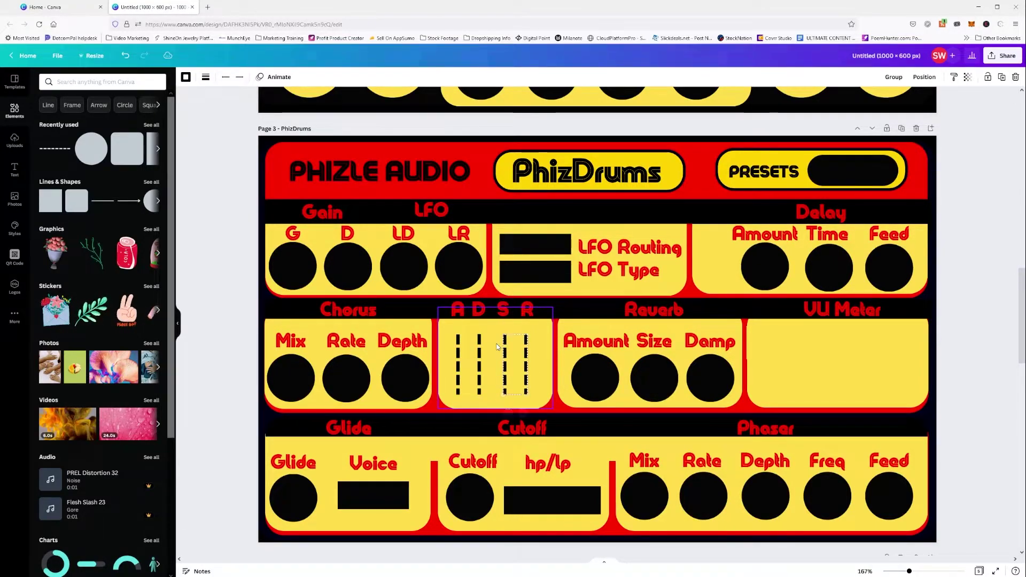
left_click(503, 354)
left_click(504, 353)
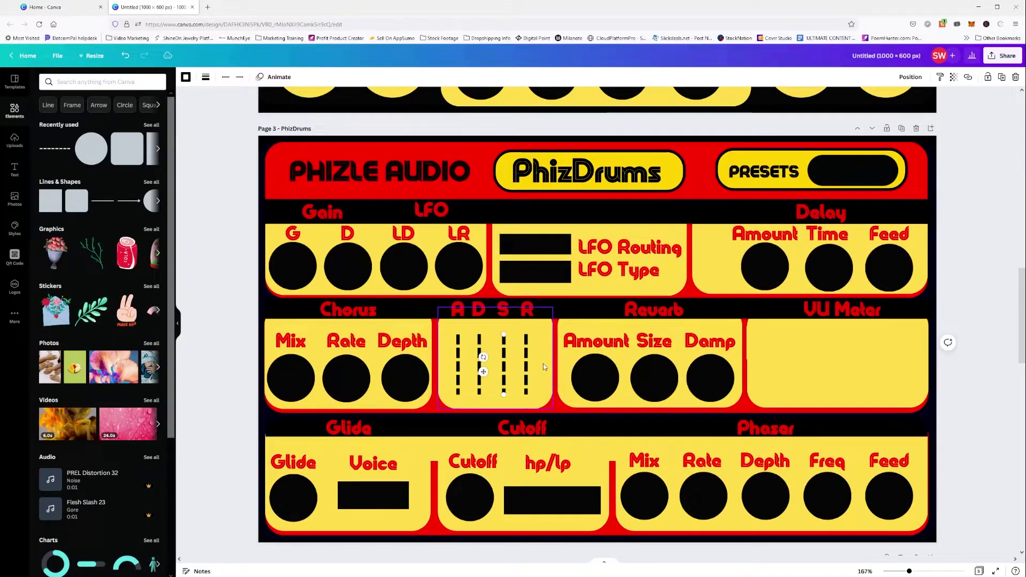
left_click(525, 364)
key("Escape")
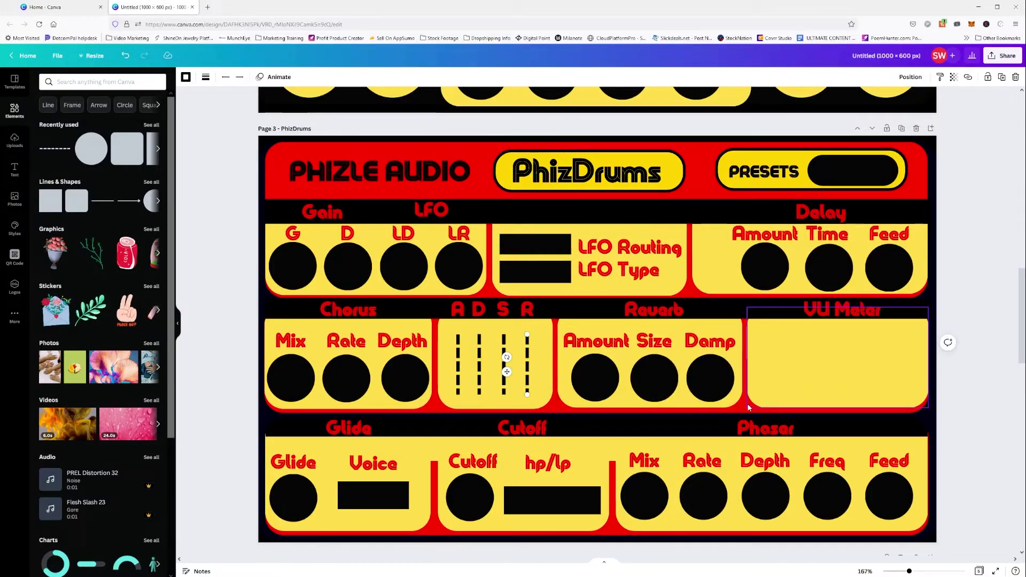
Step: Shift the yellow strip in the upper part of the VU Meter panel slightly right to line up with the panel's edge
left_click(983, 355)
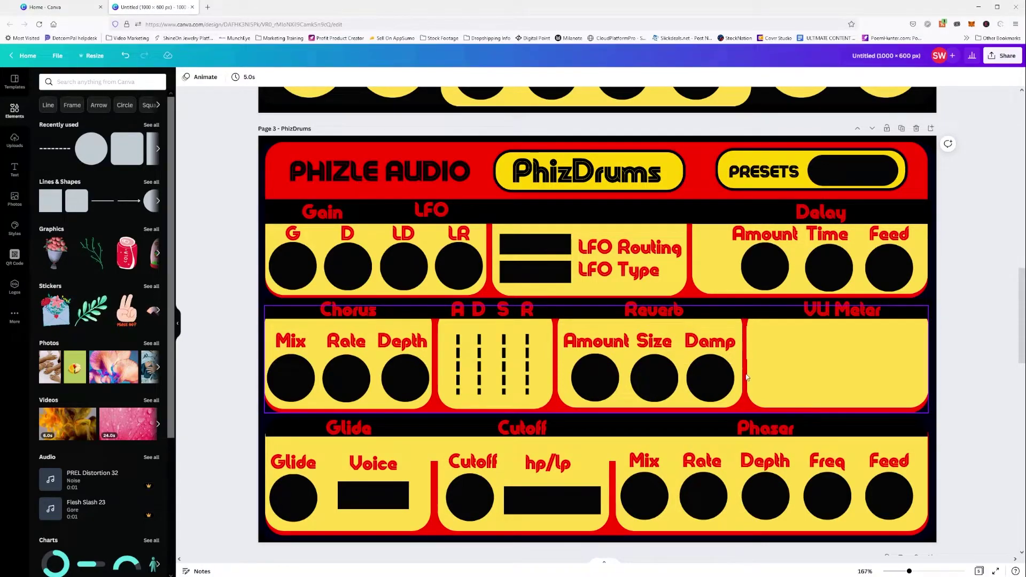
left_click(779, 409)
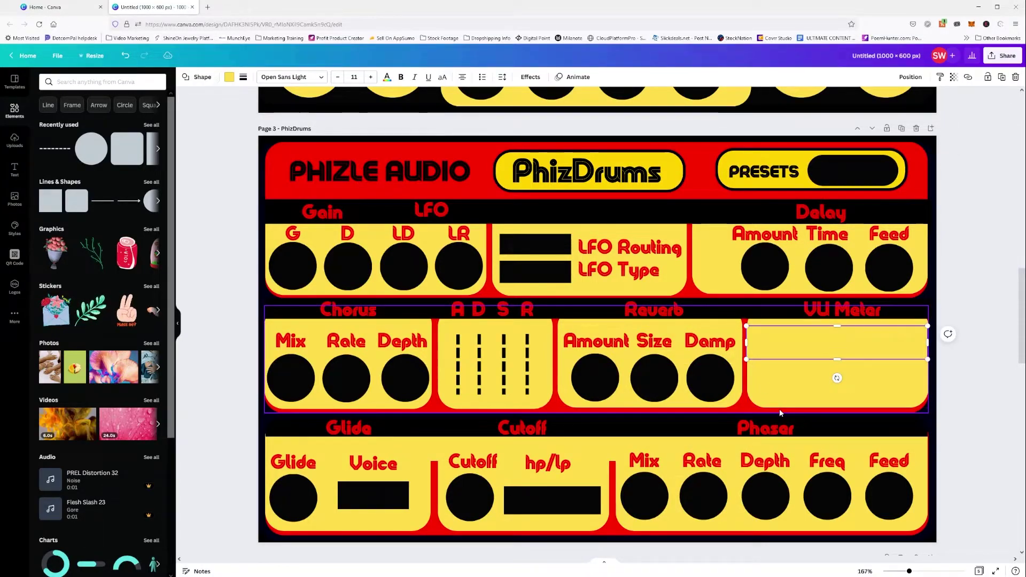
left_click_drag(779, 409, 748, 359)
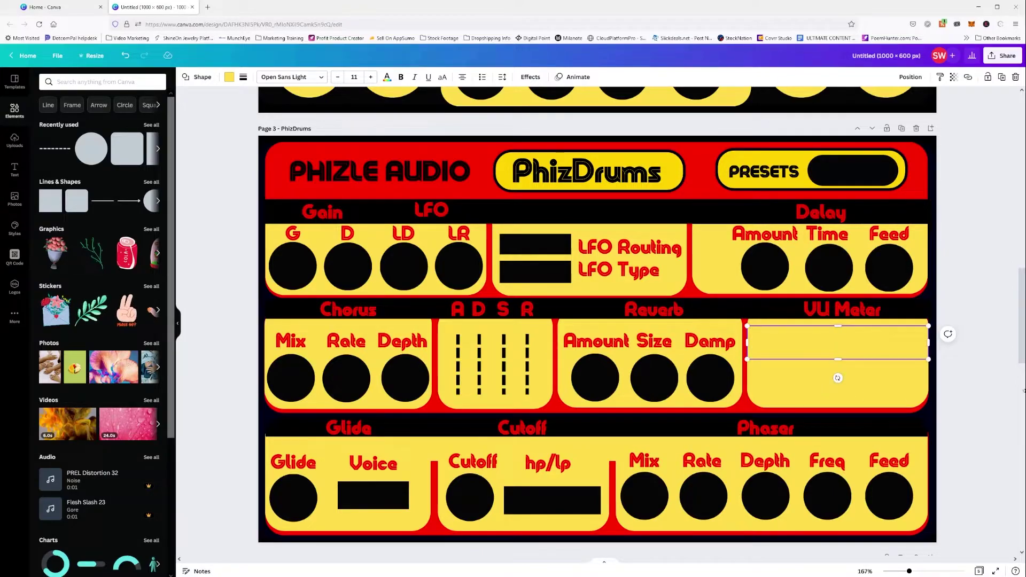
Step: Reduce the height of the black boxes beneath Voice and hp/lp, and narrow the hp/lp box to sit centred under its label
left_click(985, 351)
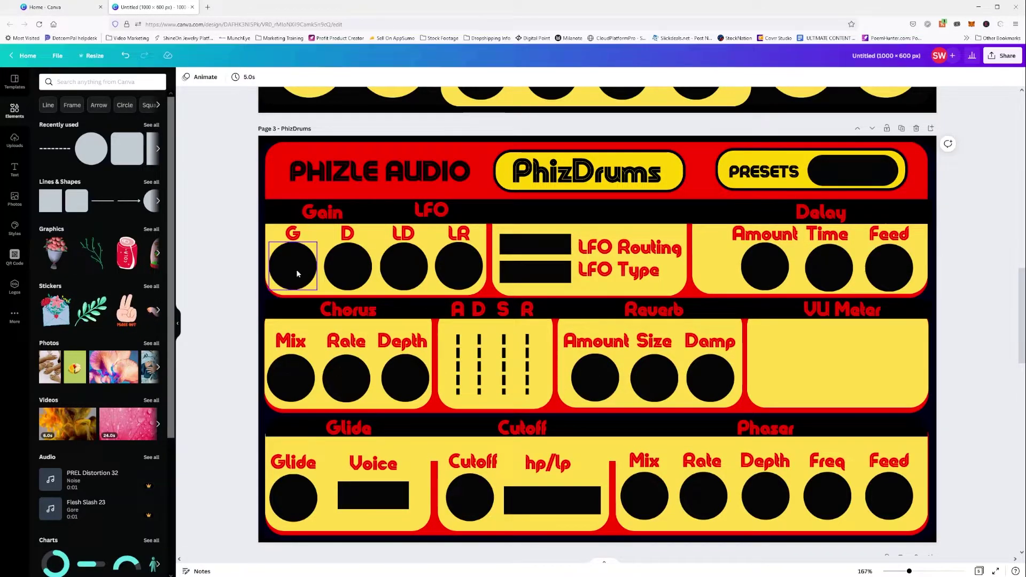
left_click(363, 492)
left_click_drag(373, 509, 382, 500)
left_click(397, 509)
left_click(569, 502)
mouse_move(552, 514)
left_mouse_down()
mouse_move(553, 505)
mouse_move(522, 496)
mouse_move(553, 498)
left_mouse_up()
left_click(560, 518)
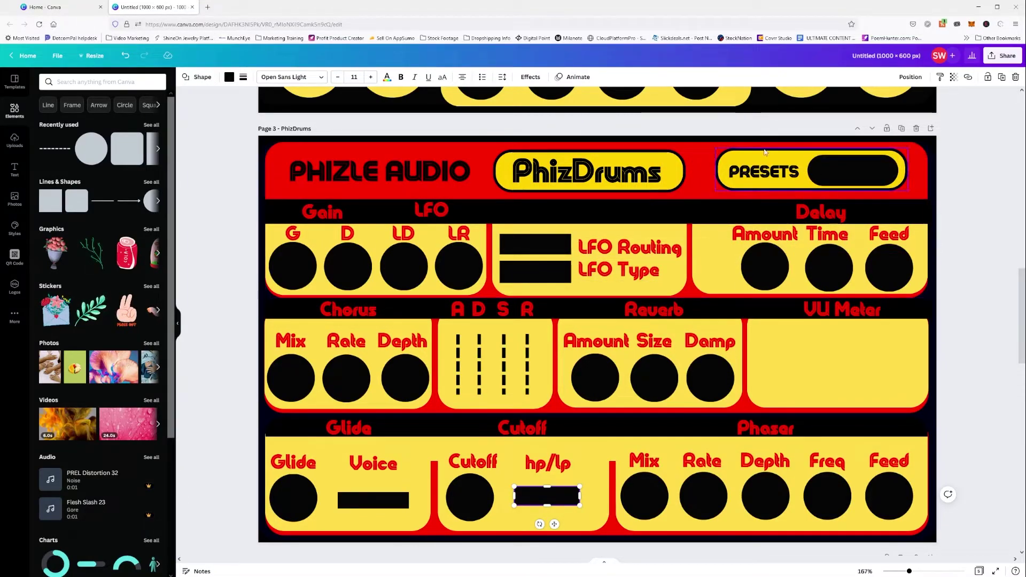
Step: Set up a PNG download of the design with a transparent background
left_click(1005, 57)
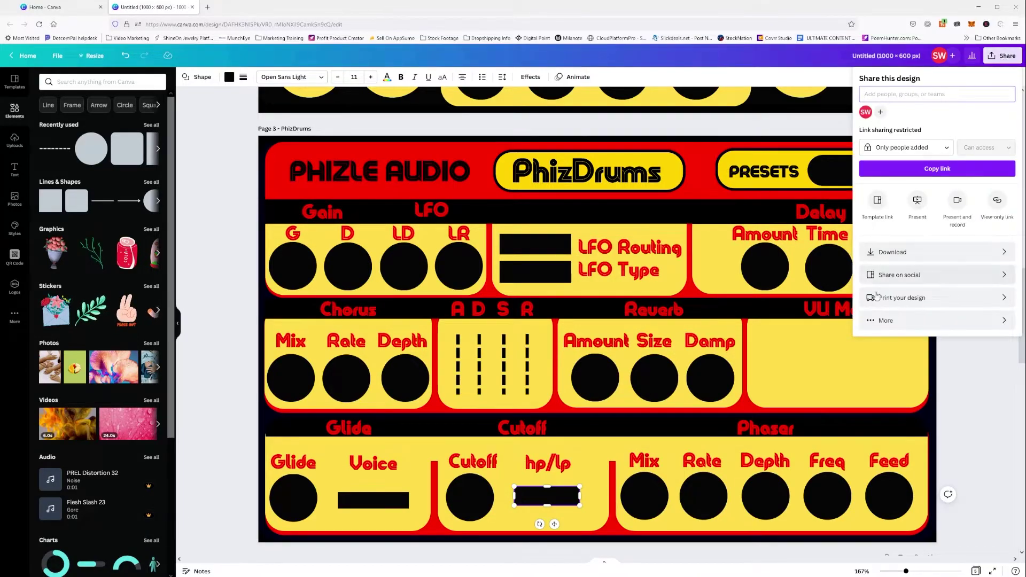
left_click(902, 257)
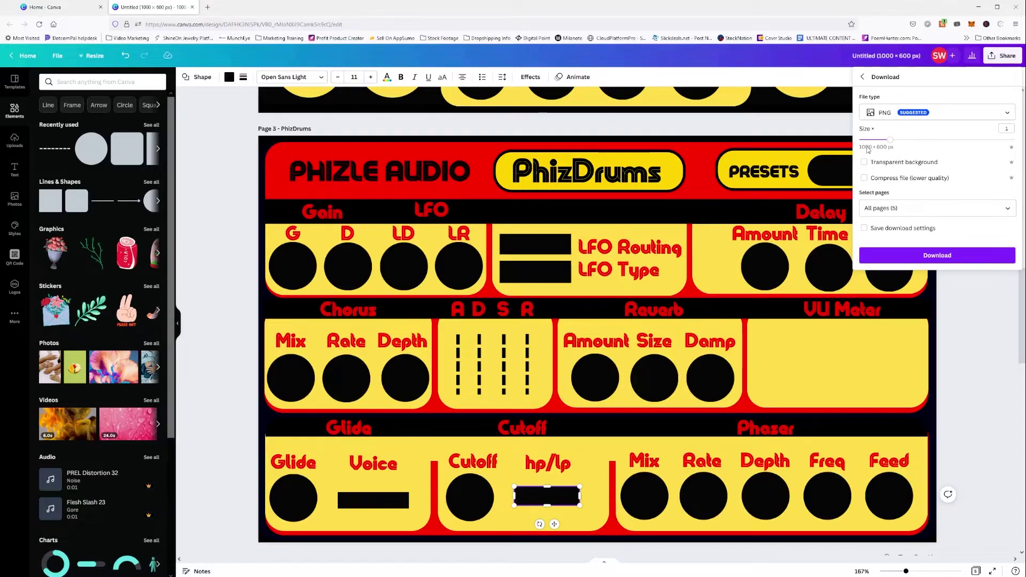
left_click(894, 114)
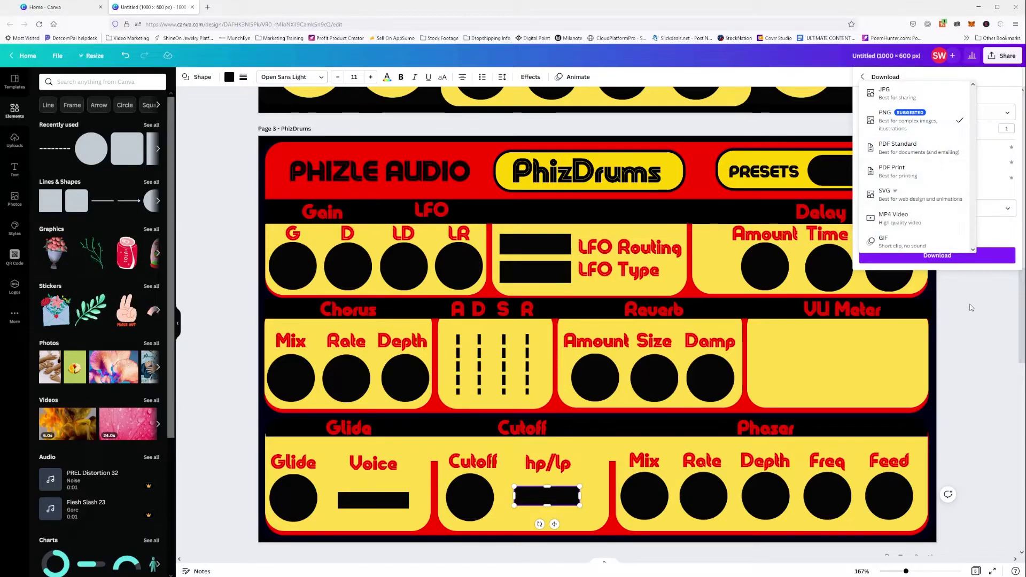
left_click(1009, 231)
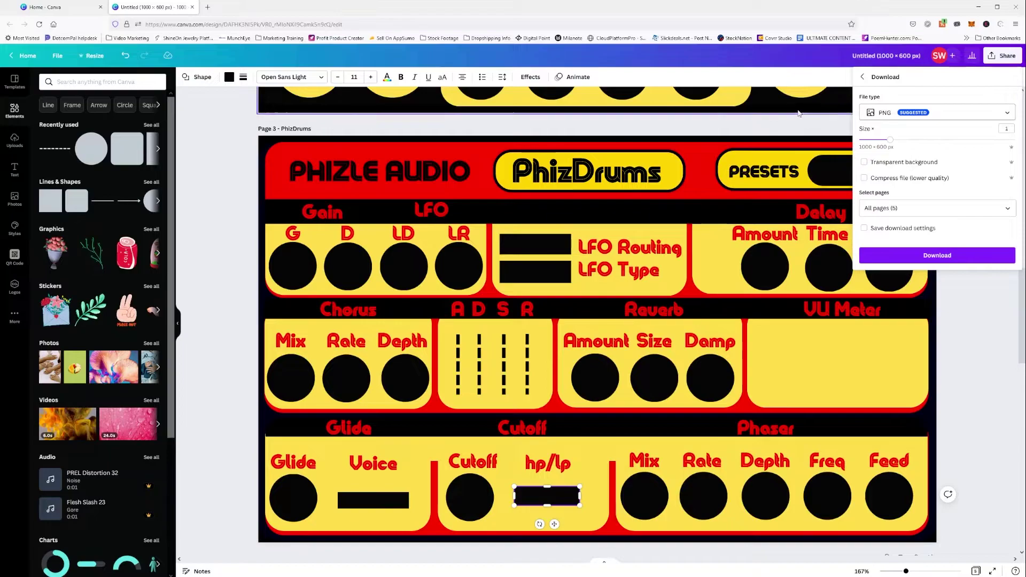
left_click(866, 163)
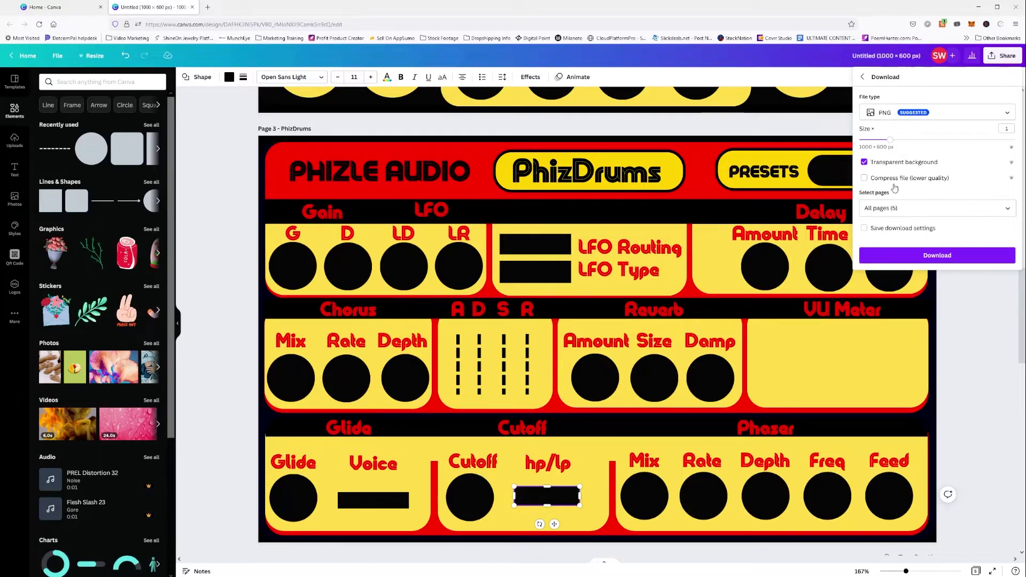
Step: Exclude pages 1, 2 and 3 from the download, limiting the selection to pages 4–5
left_click(914, 210)
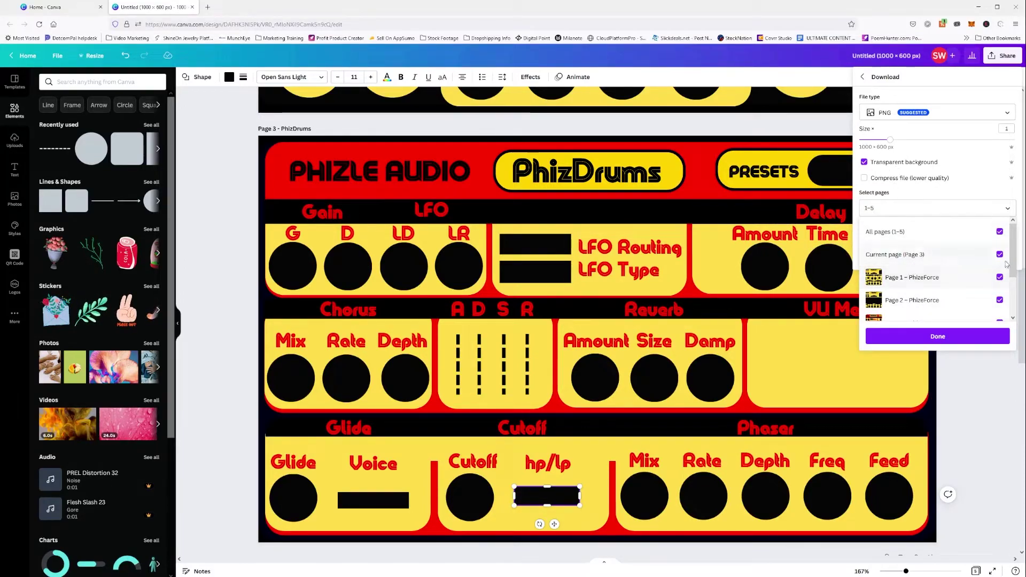
left_click_drag(1017, 266, 1020, 289)
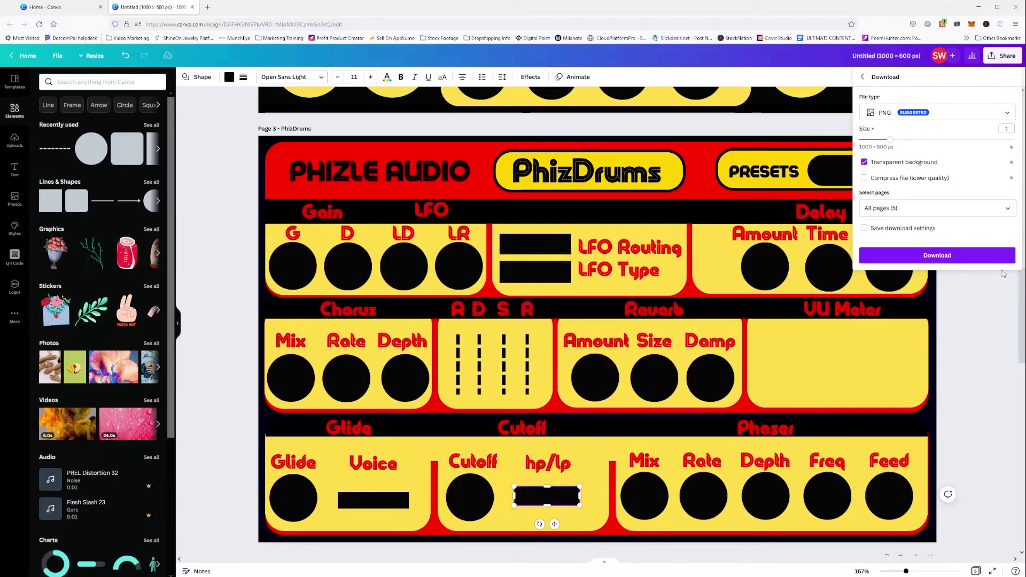
left_click(938, 209)
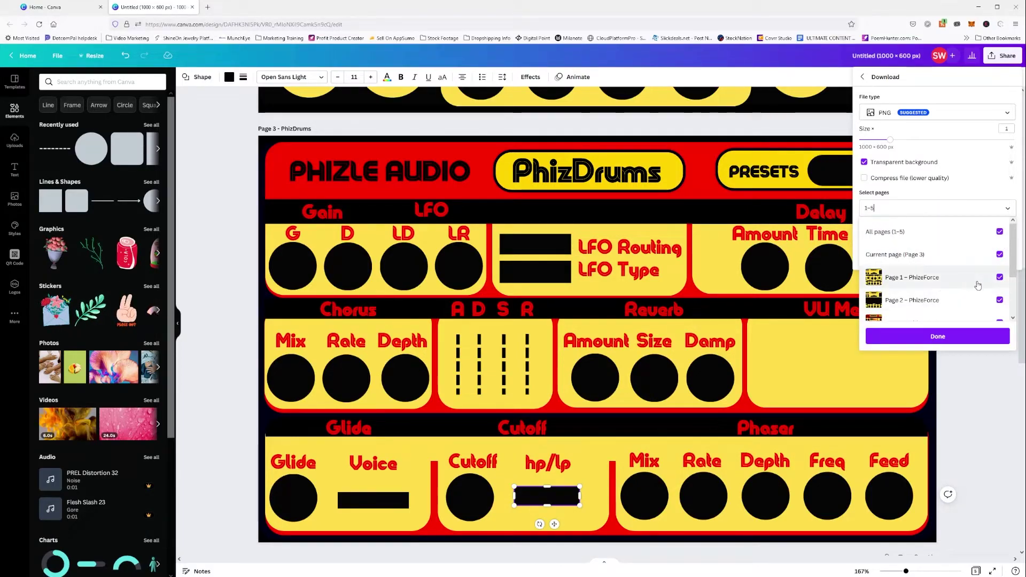
left_click(977, 284)
left_click(1000, 300)
scroll(1012, 301, "down", 2)
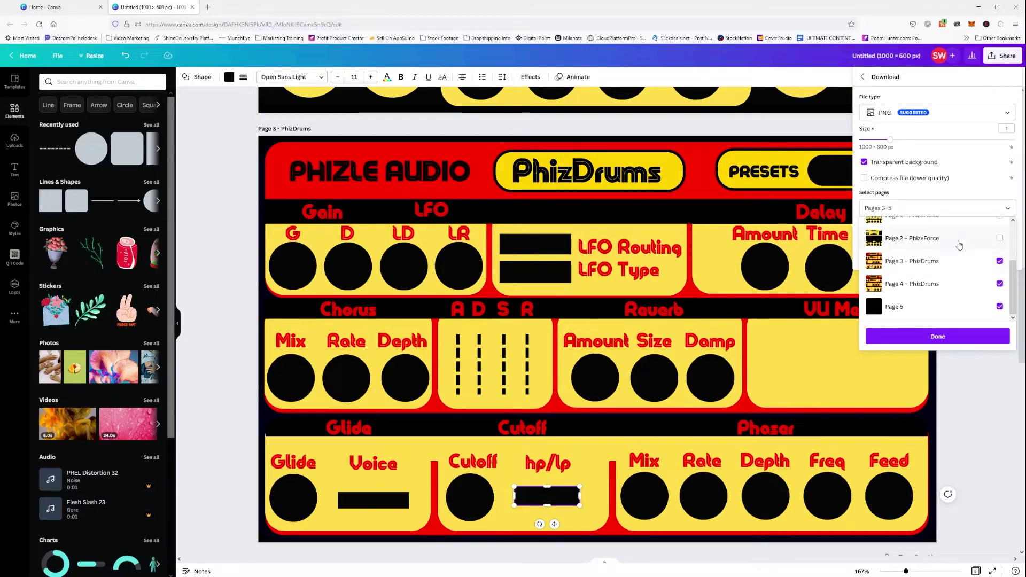
left_click(957, 262)
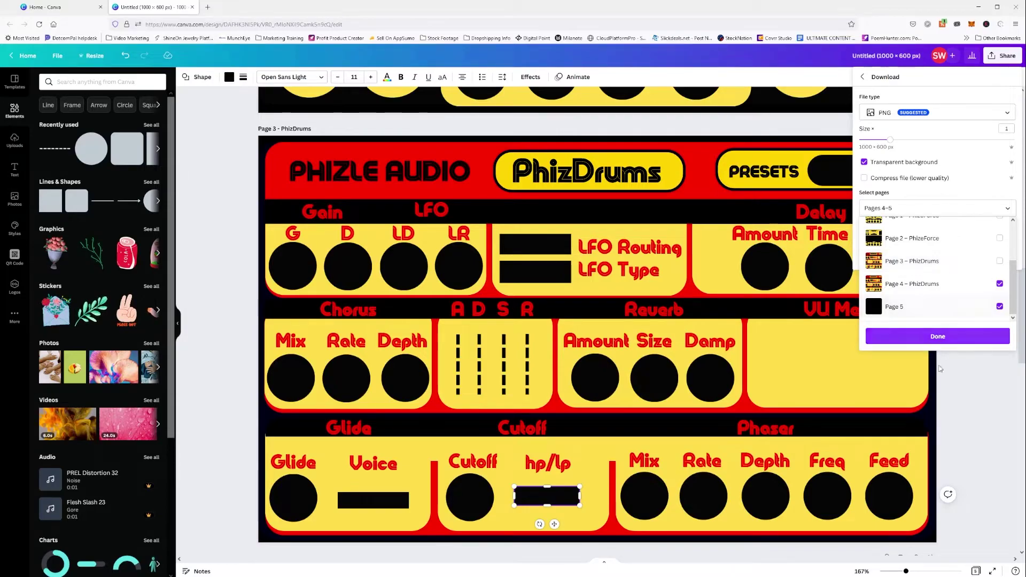
left_click(938, 337)
scroll(943, 385, "down", 5)
scroll(943, 389, "up", 4)
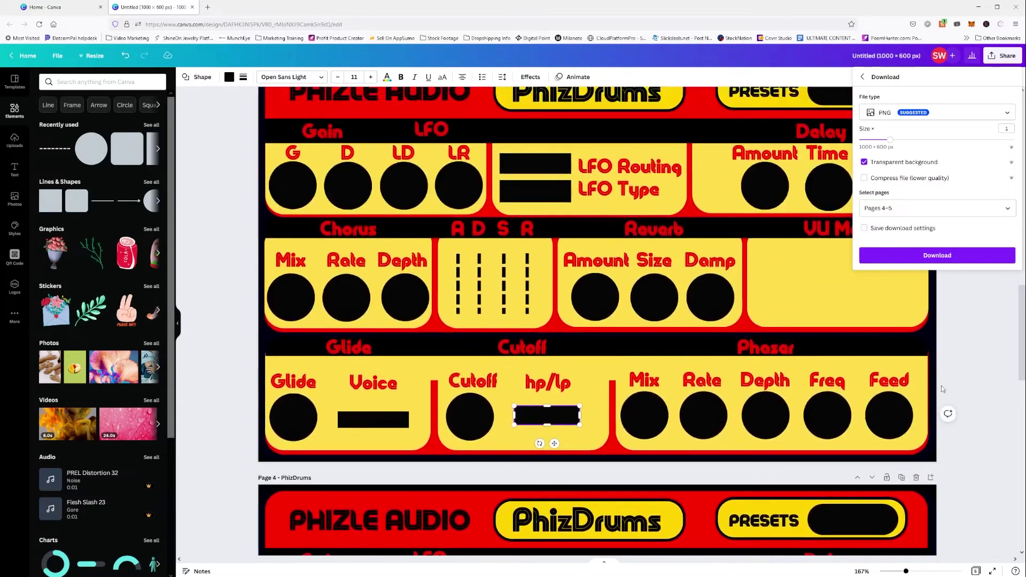
Step: Change the page selection to only page 3, PhizDrums, and download it
left_click(966, 210)
left_click(1000, 285)
left_click(1001, 307)
left_click(1000, 262)
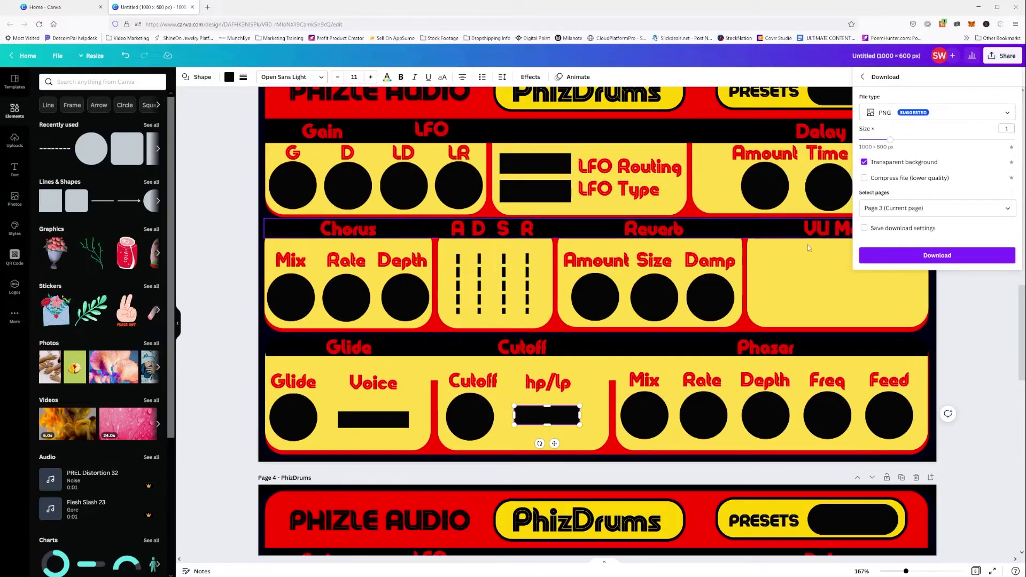
left_click(952, 256)
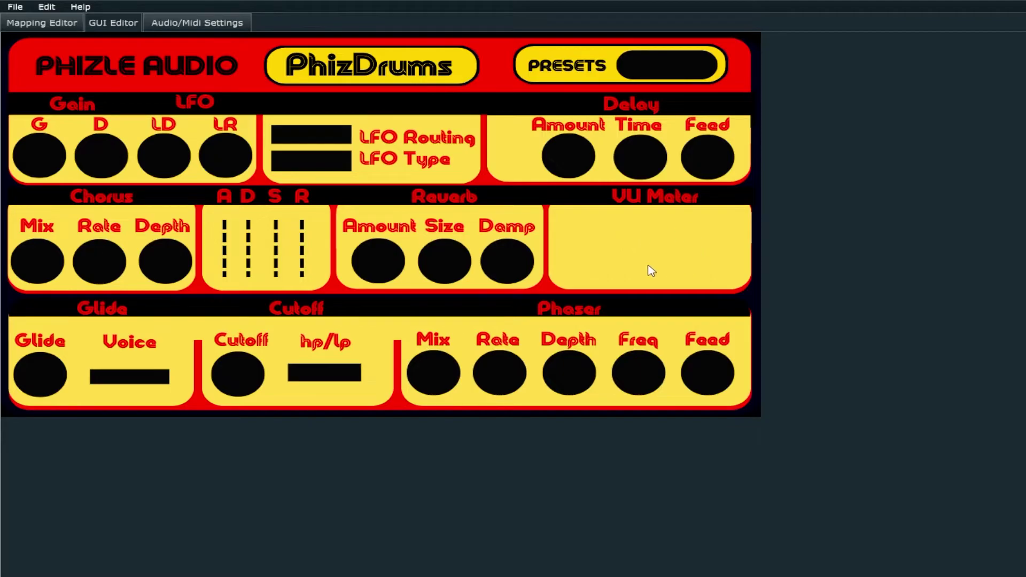
Step: In the sampler's GUI Editor, add a black rotary knob, shrink it and fit it over the Delay section's Amount circle
key("ctrl+v")
left_click_drag(612, 235, 650, 264)
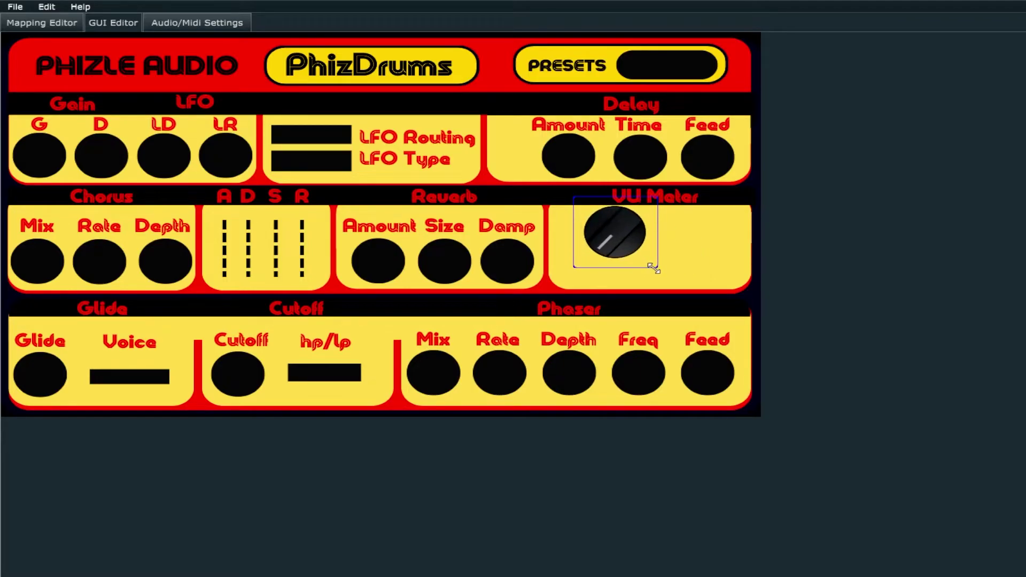
left_click_drag(605, 230, 565, 160)
left_click_drag(607, 189, 580, 170)
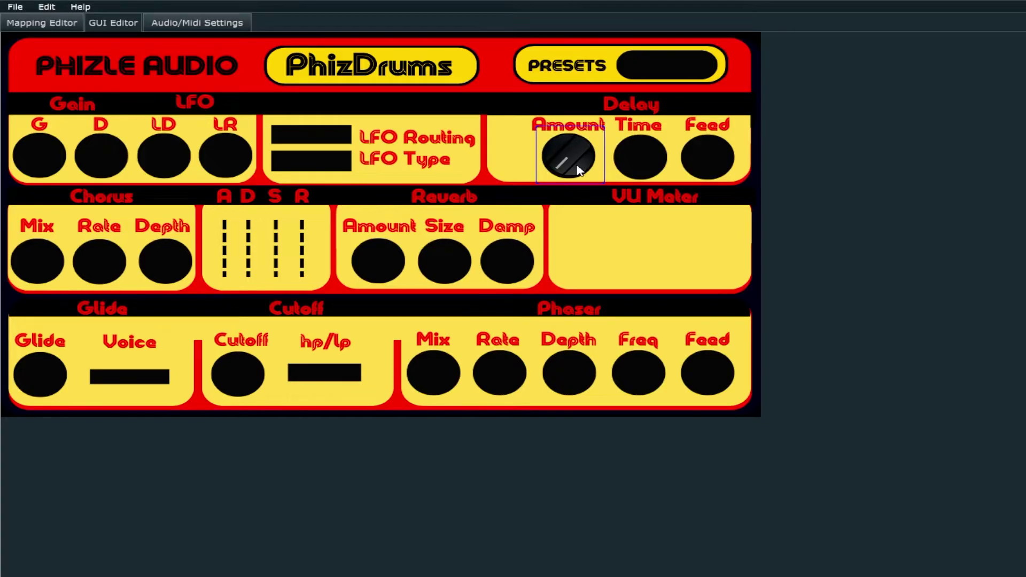
Step: Place matching knobs over the Delay section's Time and Feed circles and fine-tune the Amount knob's position
left_click(627, 235)
left_click(582, 164)
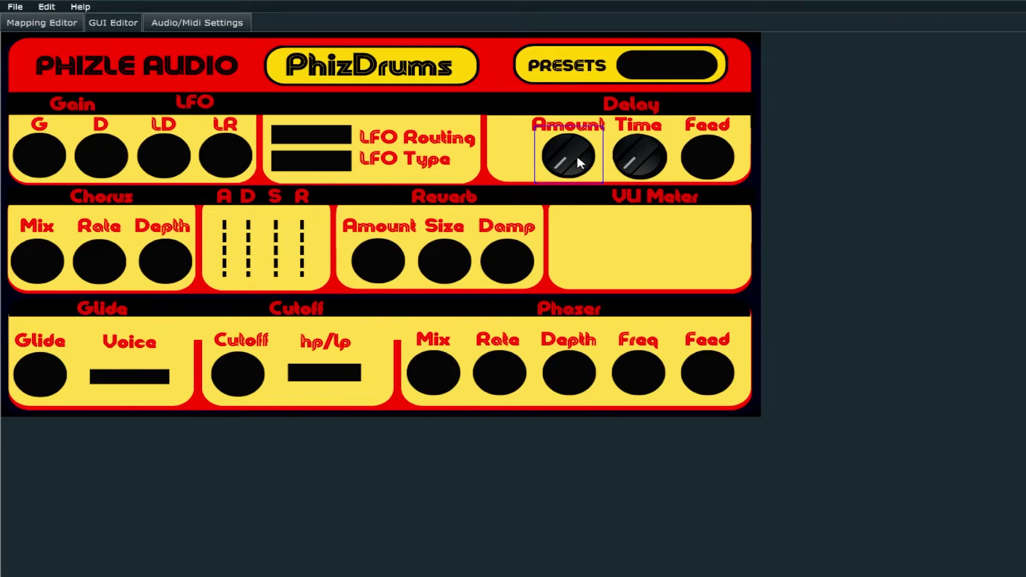
mouse_move(578, 158)
left_mouse_down()
mouse_move(596, 168)
mouse_move(573, 151)
left_mouse_up()
left_click(631, 160)
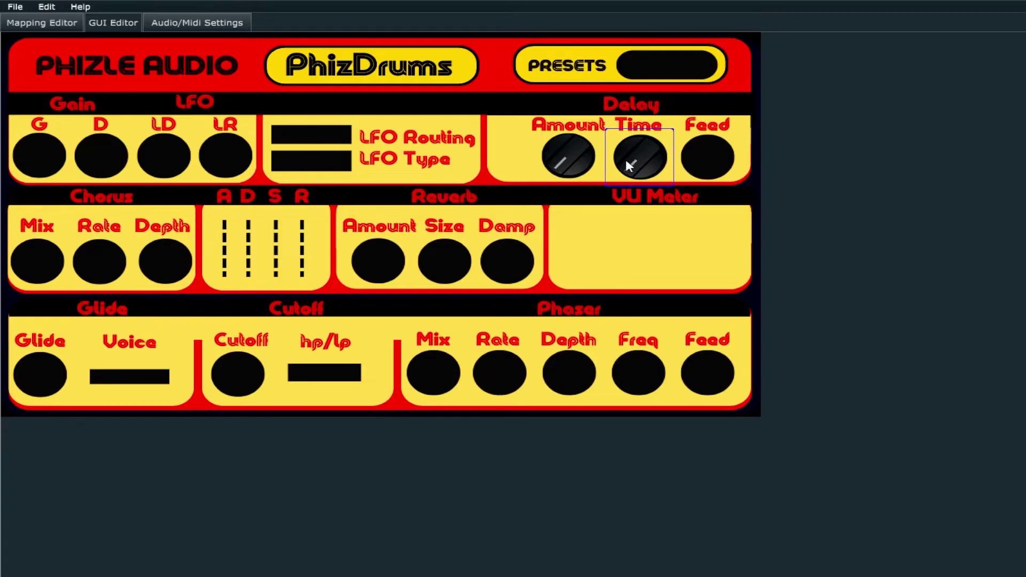
left_click(725, 169)
left_click_drag(711, 162, 713, 162)
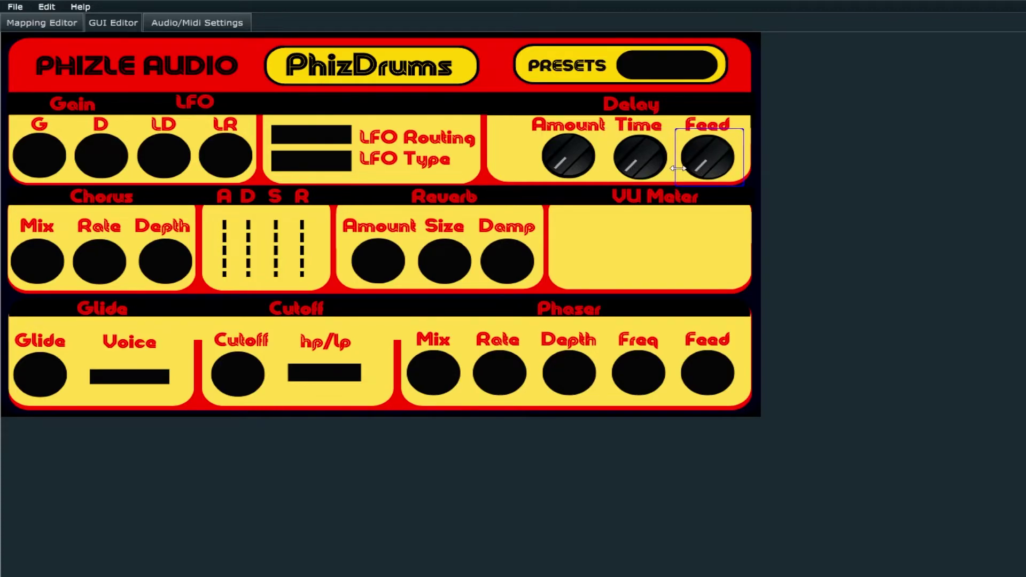
left_click(565, 158)
Step: Add a vertical slider over the dashed line beneath A and place duplicates of it over the D, S and R lines
key("ctrl+v")
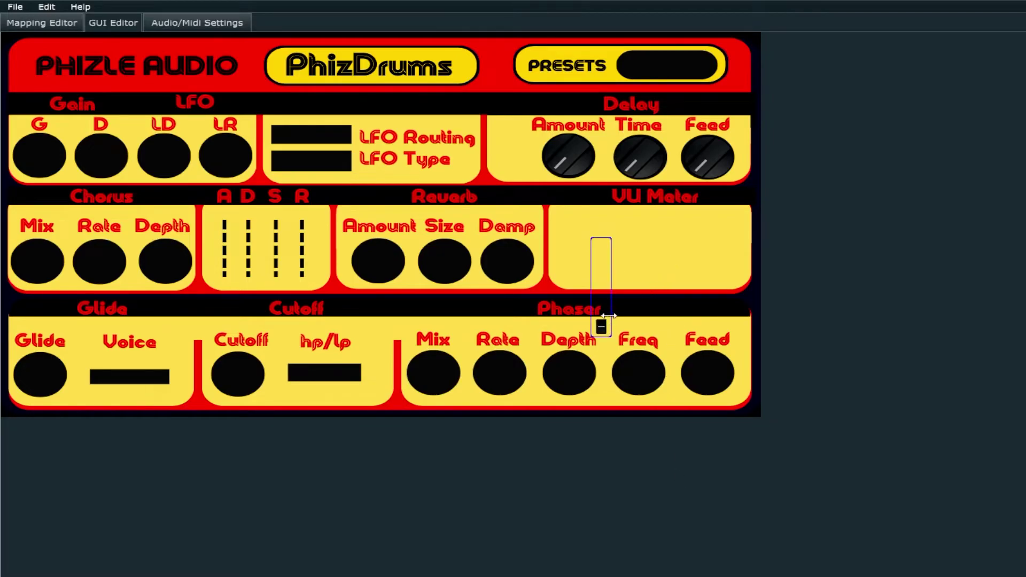
left_click_drag(608, 316, 228, 279)
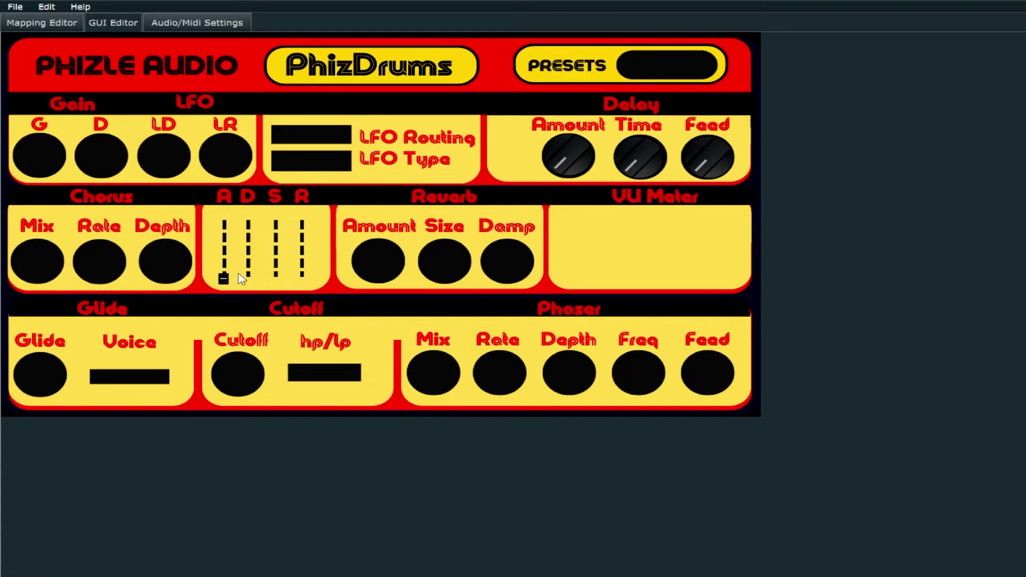
key("ctrl+d")
left_click_drag(245, 283, 302, 282)
key("ctrl+d")
left_click(269, 281)
key("ctrl+d")
left_click(296, 280)
Step: Add the Romplur dropdown and position it inside the black PRESETS slot in the header
left_click(620, 264)
key("ctrl+v")
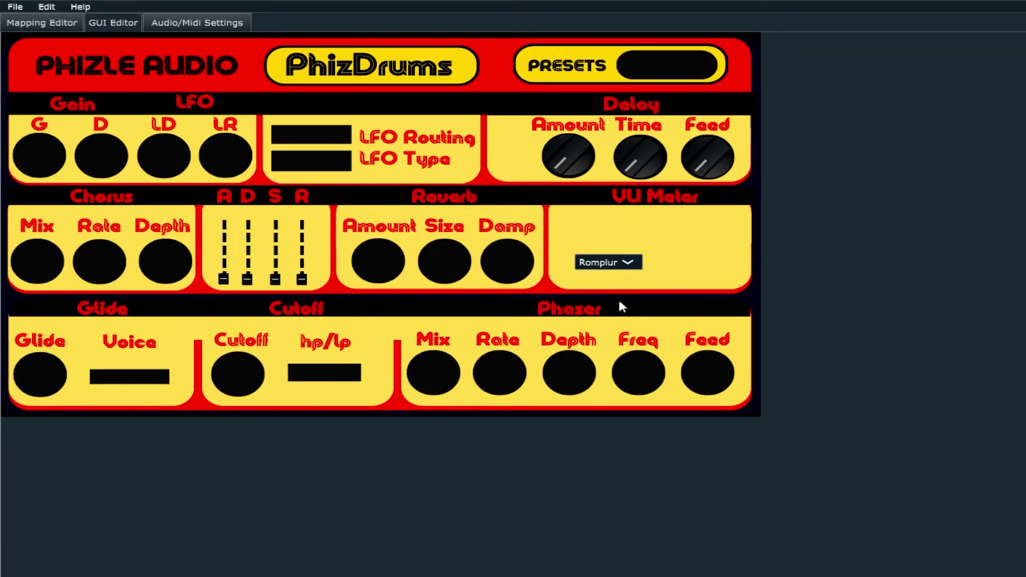
left_click_drag(608, 266, 668, 68)
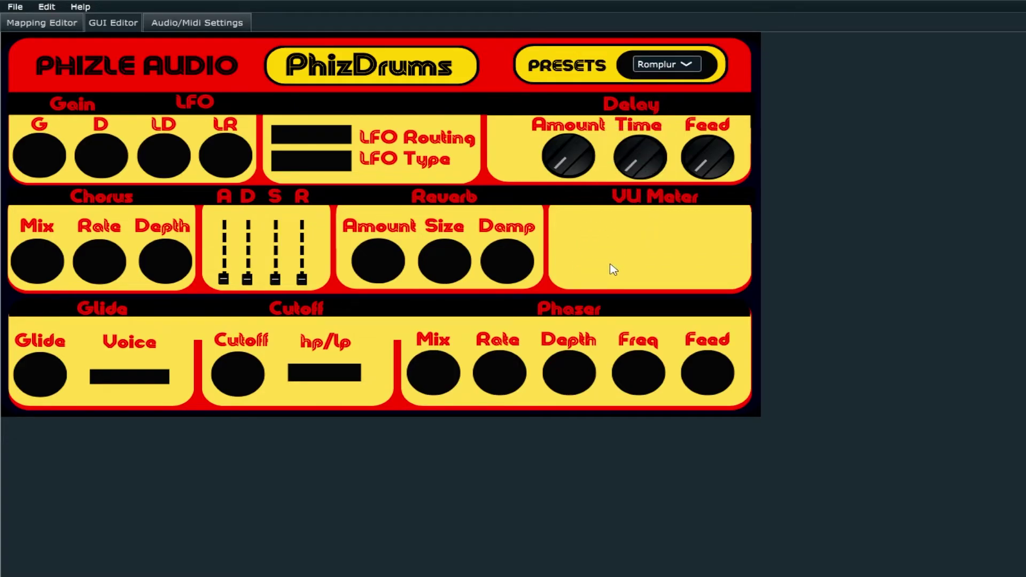